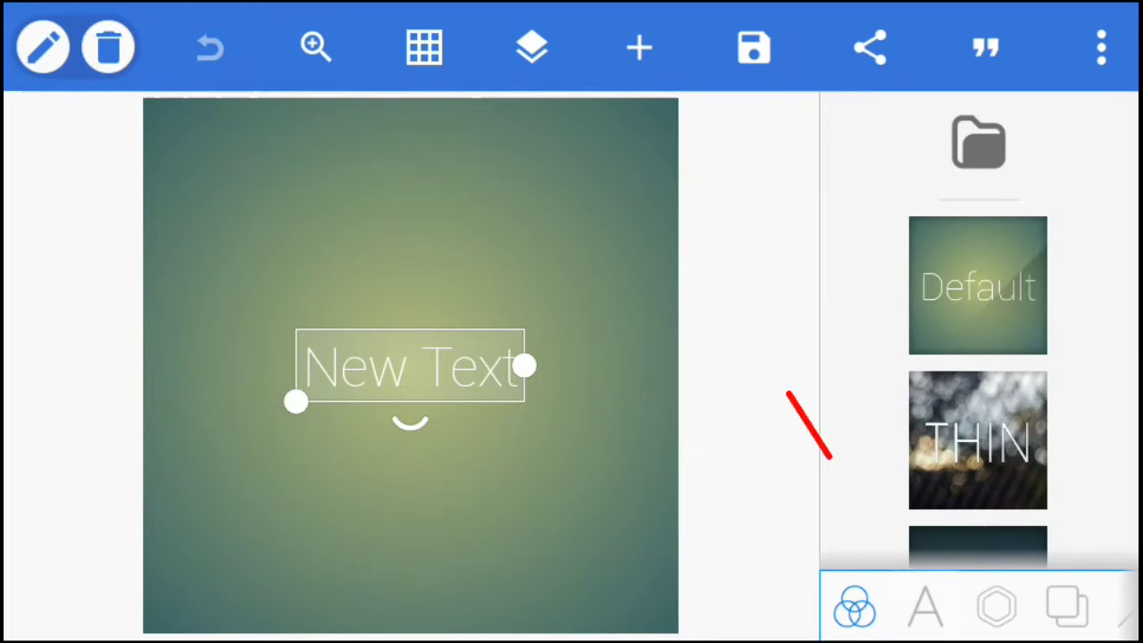
- Replace the placeholder 'New Text' with a single capital letter O
click(924, 607)
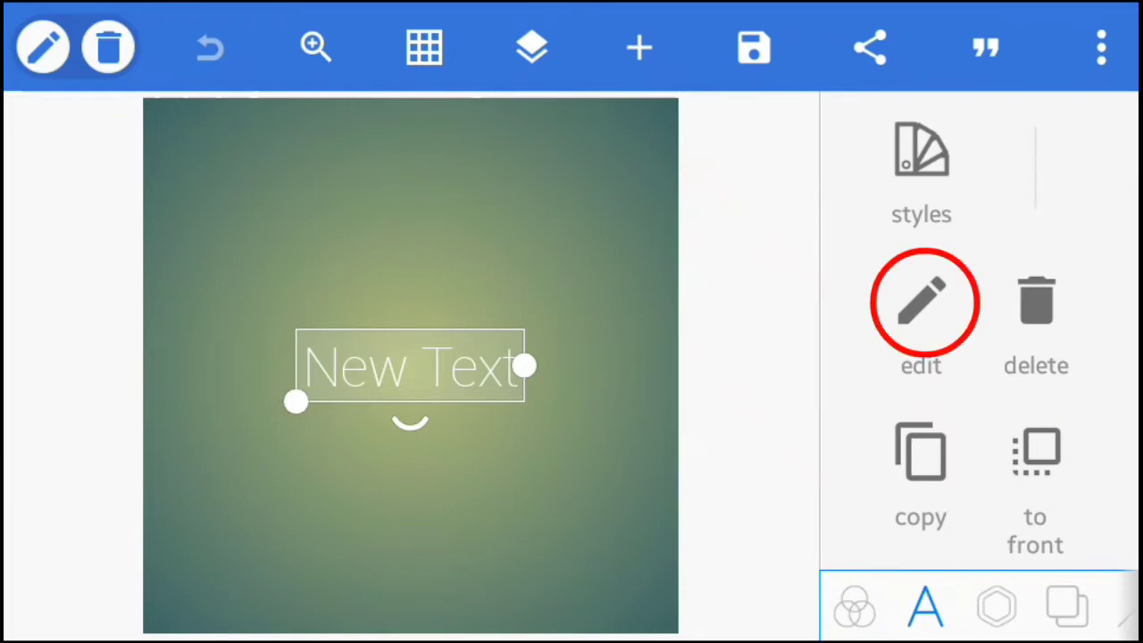
click(921, 308)
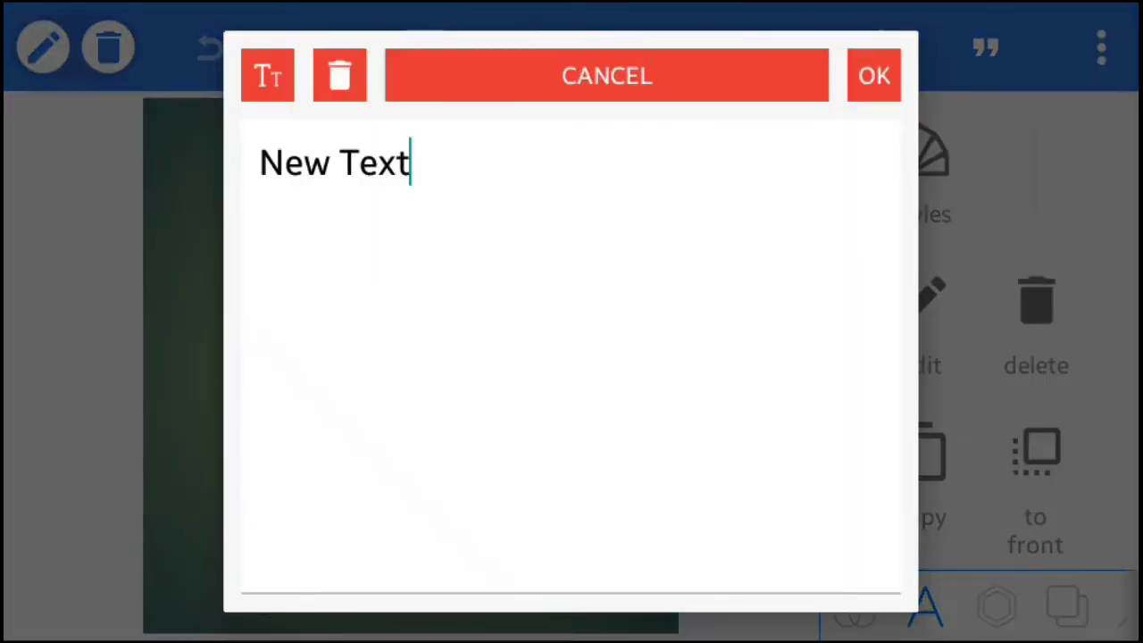
click(572, 358)
click(992, 537)
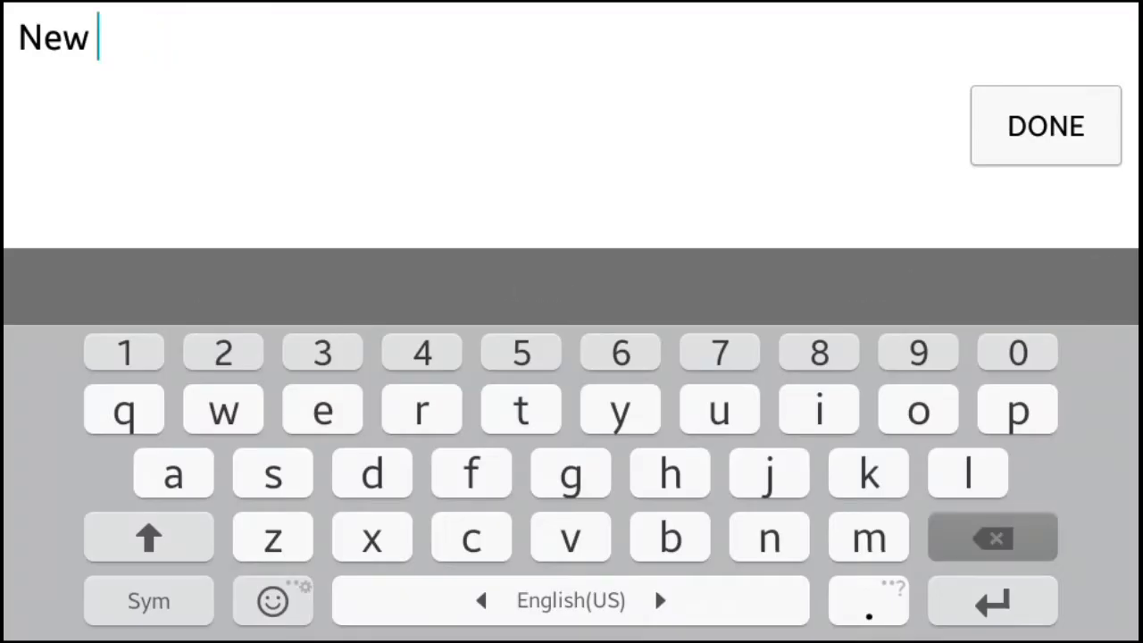
click(992, 538)
click(149, 538)
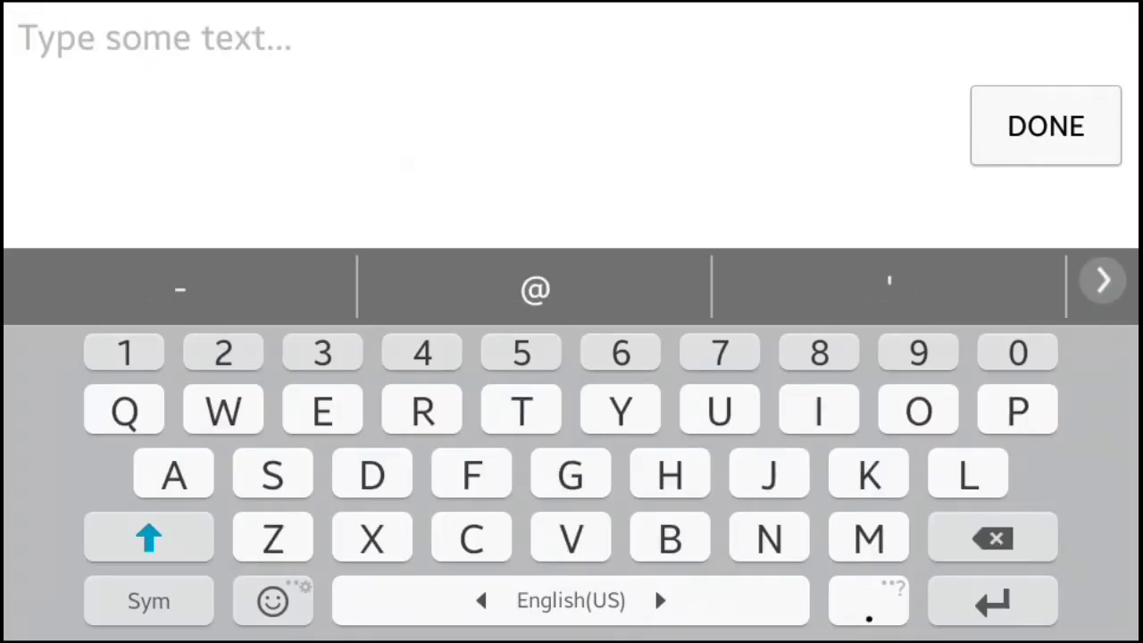
click(919, 410)
click(1046, 126)
click(874, 75)
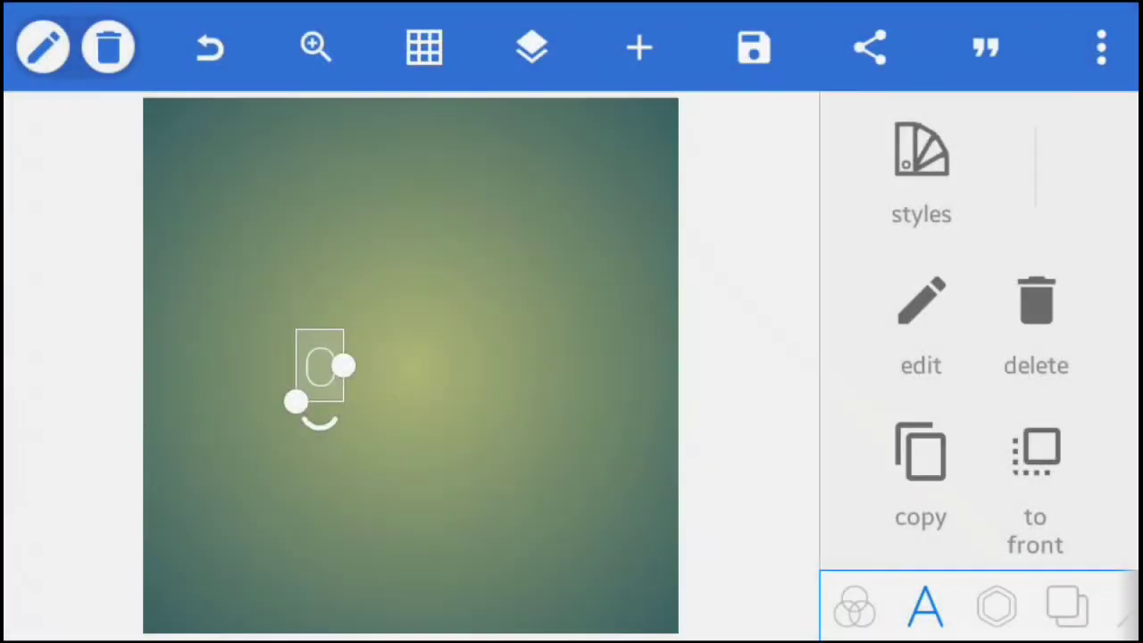
scroll(983, 358, down, 3)
- Enlarge the O to size 236 and move it left and down on the canvas
click(1036, 367)
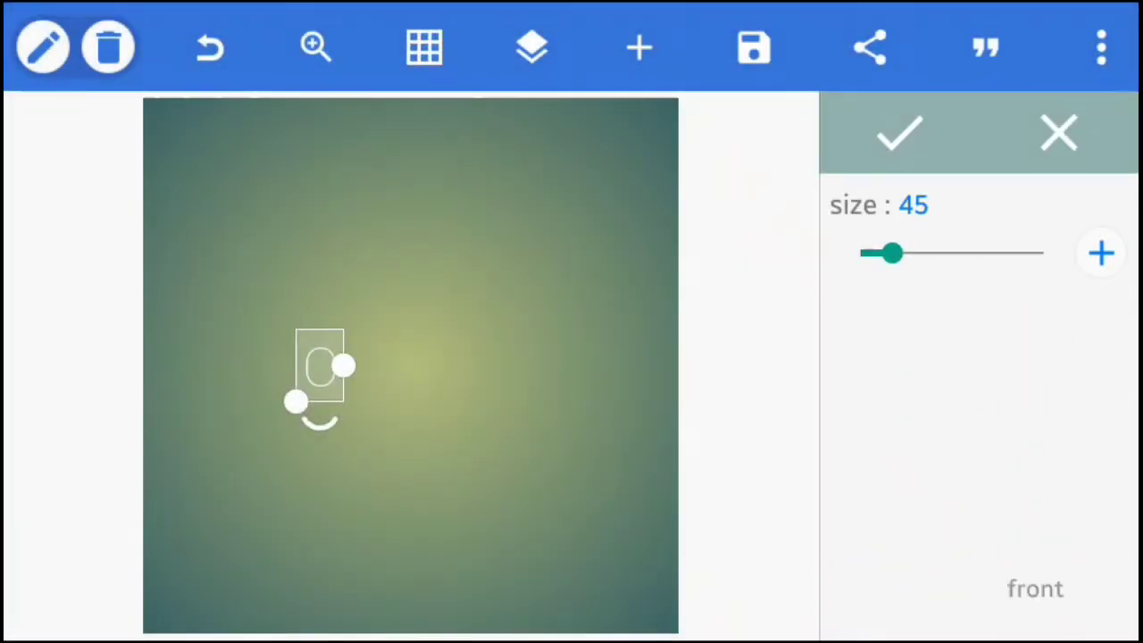
drag(884, 255, 1036, 254)
drag(375, 482, 486, 294)
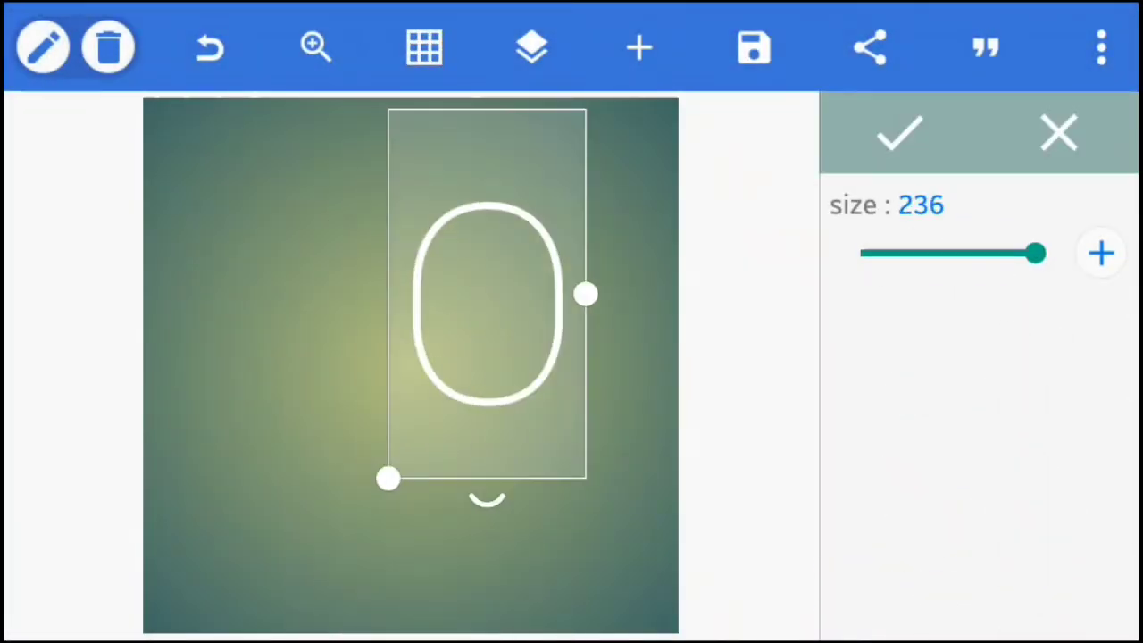
drag(1035, 255, 1045, 254)
click(900, 134)
drag(486, 295, 359, 362)
scroll(983, 357, down, 5)
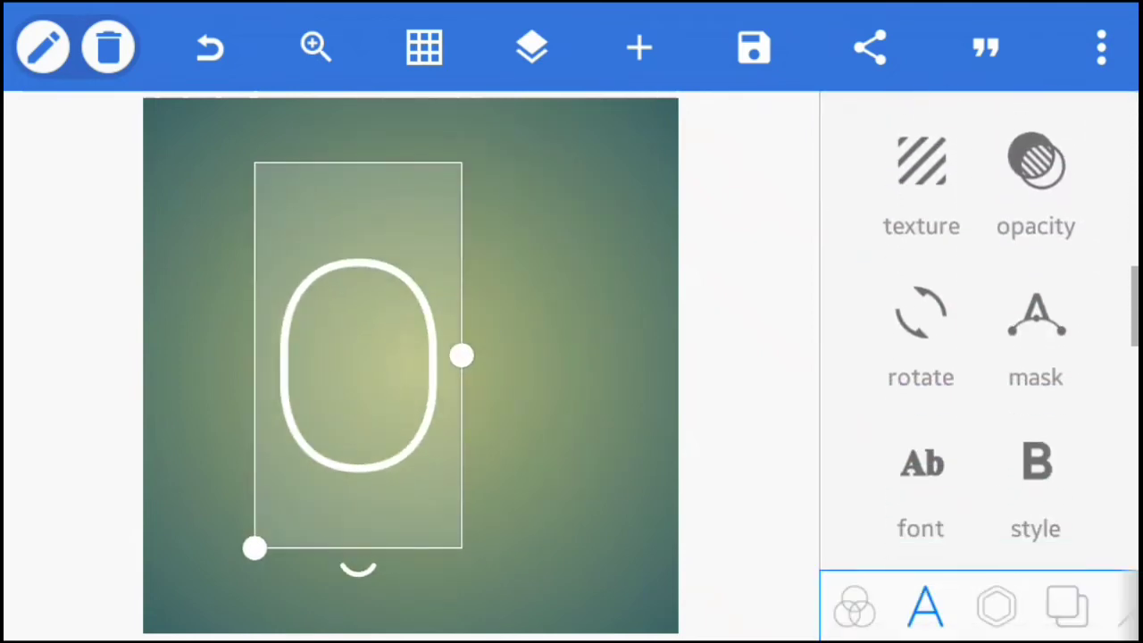
scroll(982, 357, down, 2)
- Switch the O to the BOBZ TYPE poster font and enlarge the ring
click(921, 384)
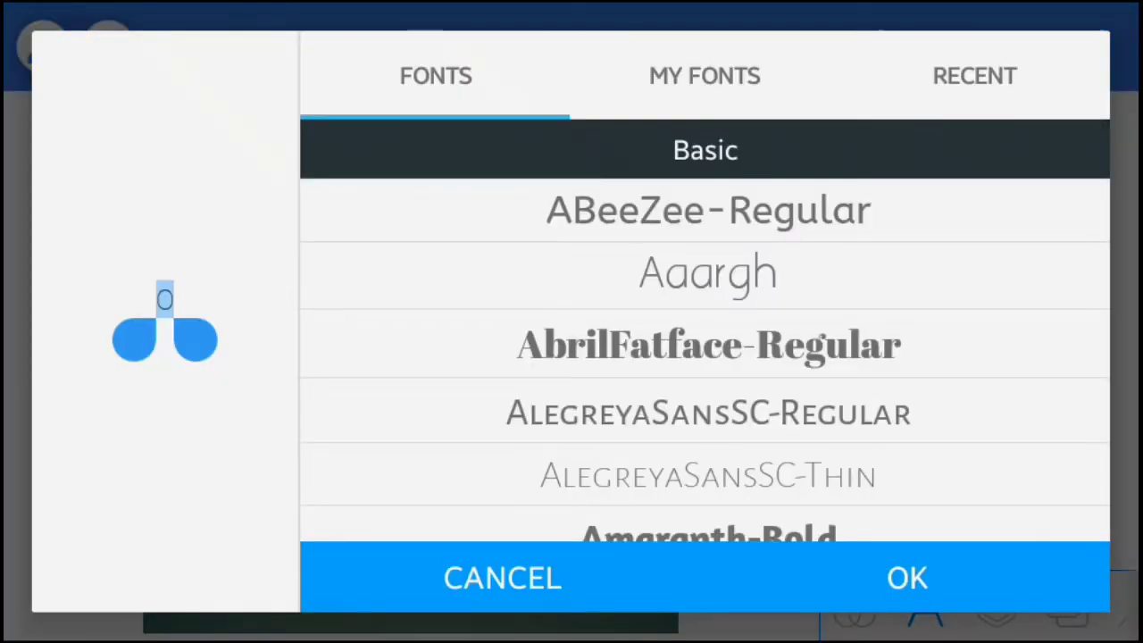
scroll(706, 357, down, 5)
scroll(705, 357, down, 5)
scroll(706, 357, down, 3)
scroll(705, 357, down, 3)
scroll(705, 358, down, 3)
scroll(706, 357, down, 3)
scroll(705, 357, down, 3)
scroll(706, 357, down, 3)
scroll(706, 358, down, 3)
scroll(706, 357, down, 3)
scroll(706, 357, down, 3)
scroll(705, 357, down, 3)
scroll(705, 357, down, 3)
scroll(706, 357, down, 3)
scroll(705, 357, down, 1)
click(705, 374)
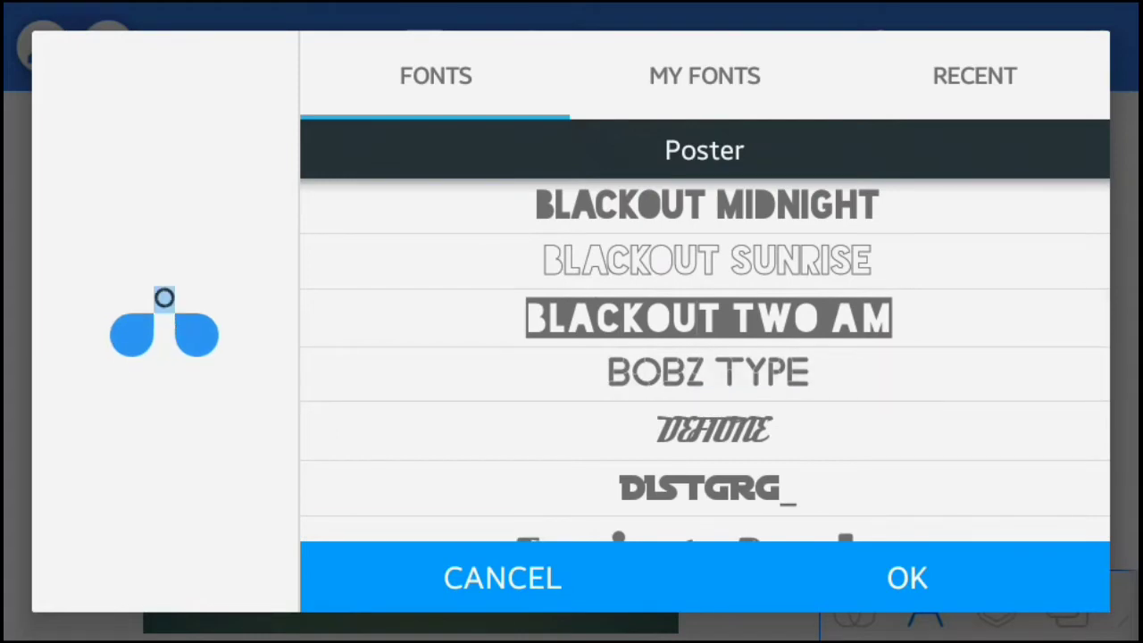
click(907, 577)
drag(254, 449, 248, 563)
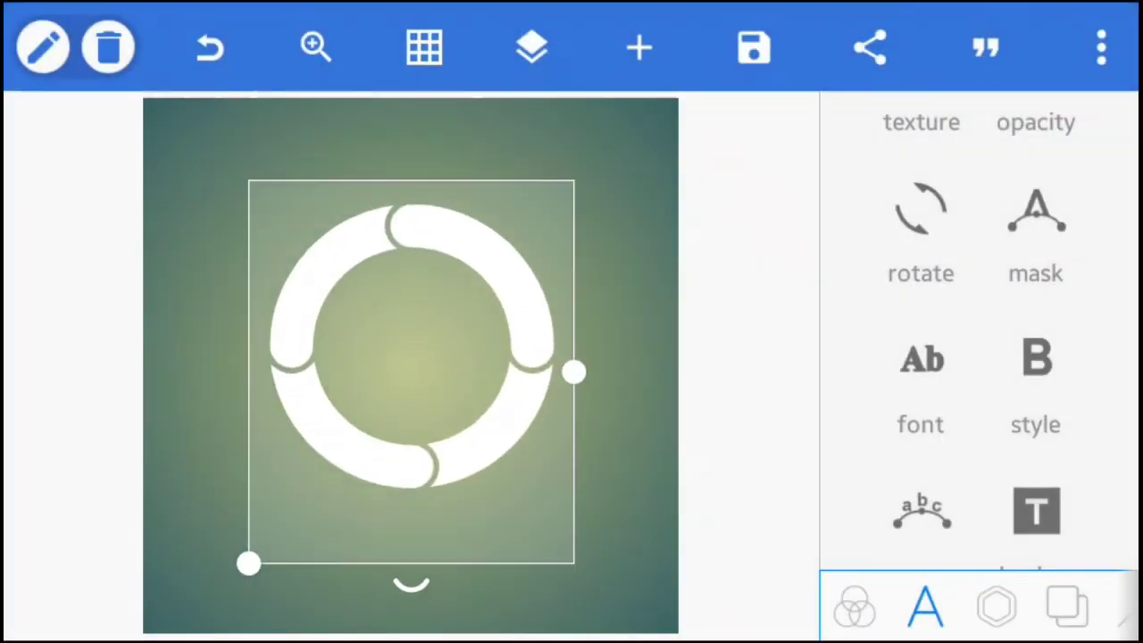
scroll(982, 357, up, 5)
- Duplicate the ring, retype the copy as L, and drag it over the original ring
click(921, 480)
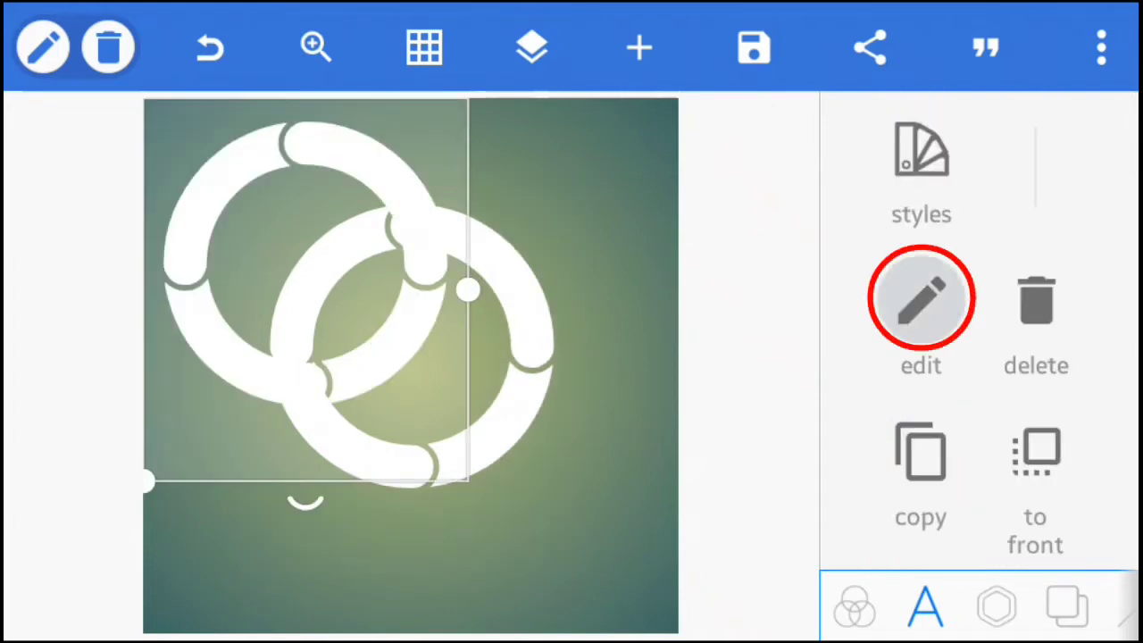
click(921, 301)
click(572, 357)
key(BackSpace)
text(L)
click(1046, 126)
click(875, 76)
mouse_move(268, 295)
mouse_down()
mouse_move(442, 393)
mouse_move(351, 352)
mouse_up()
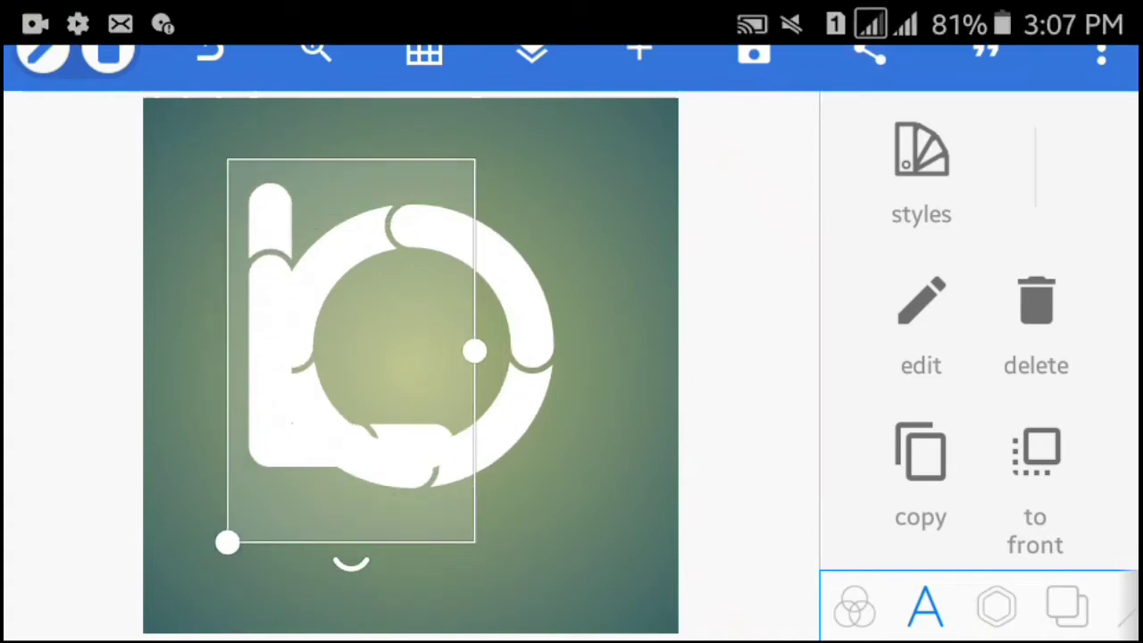
drag(571, 5, 571, 447)
key(Escape)
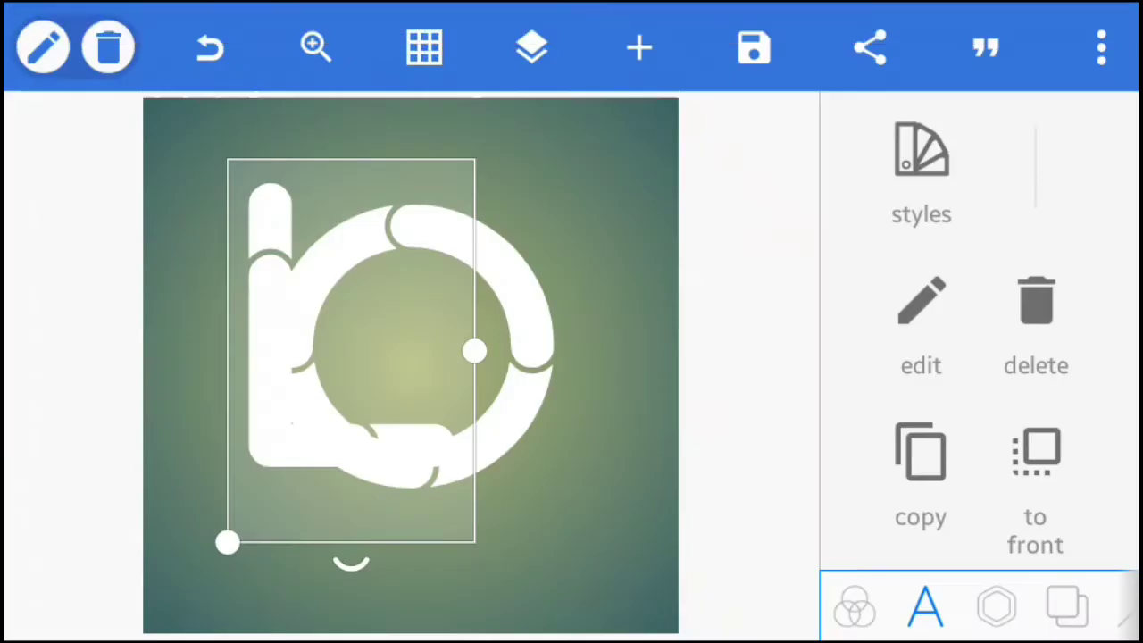
scroll(979, 357, down, 8)
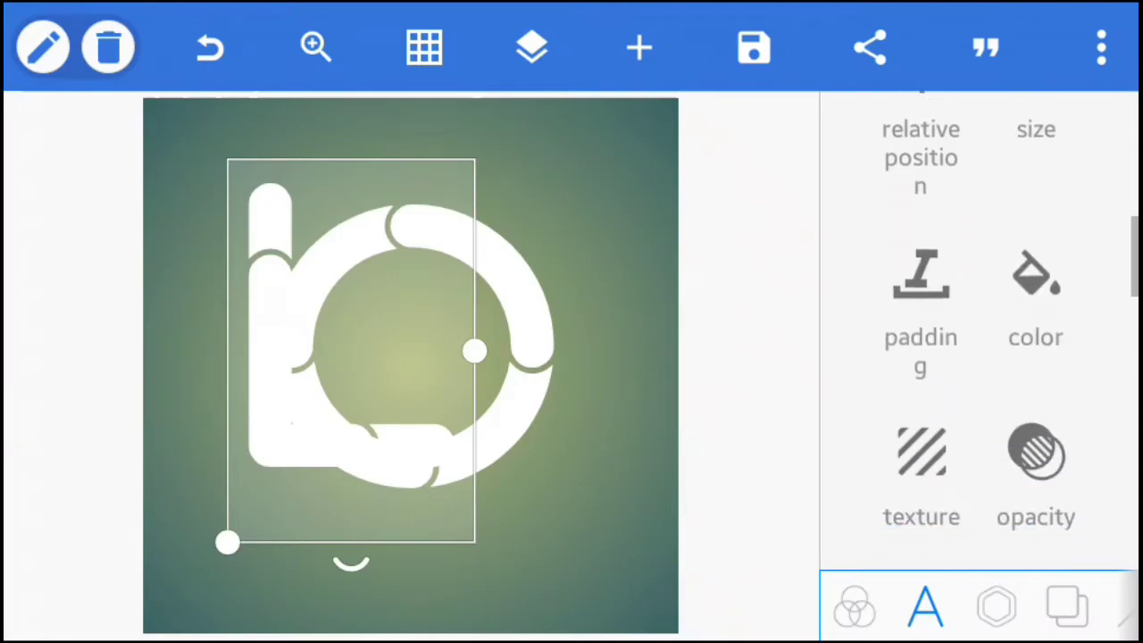
click(920, 353)
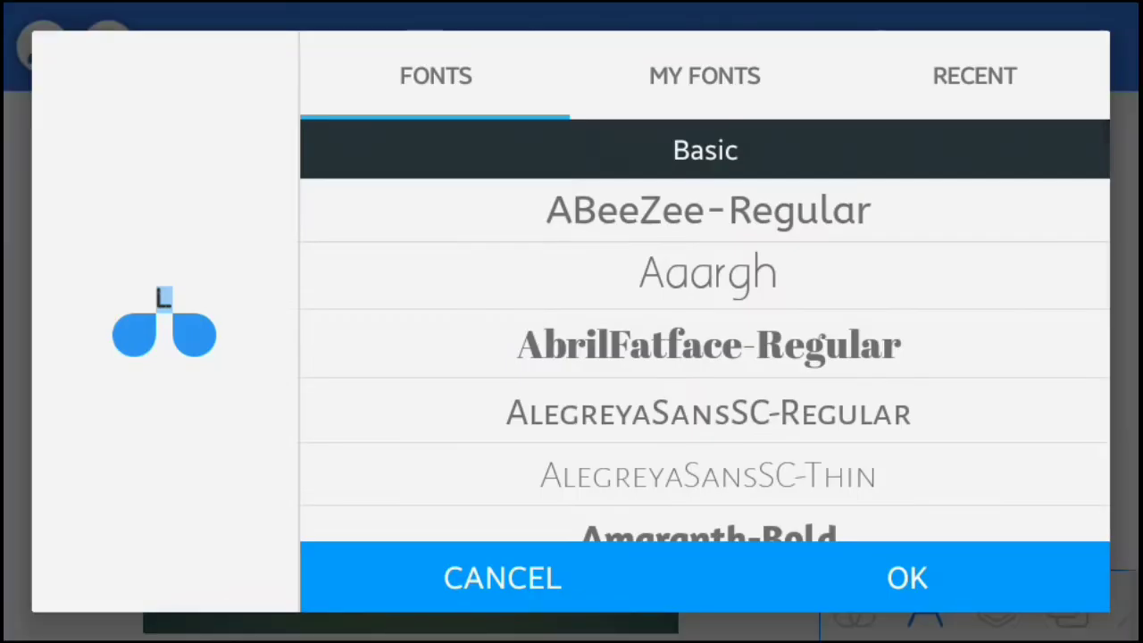
scroll(705, 357, down, 2)
scroll(705, 357, up, 2)
scroll(705, 358, down, 3)
scroll(705, 357, down, 1)
- Set the L to Amaranth-Bold, move it down over the ring, and colour it black
click(706, 416)
click(907, 578)
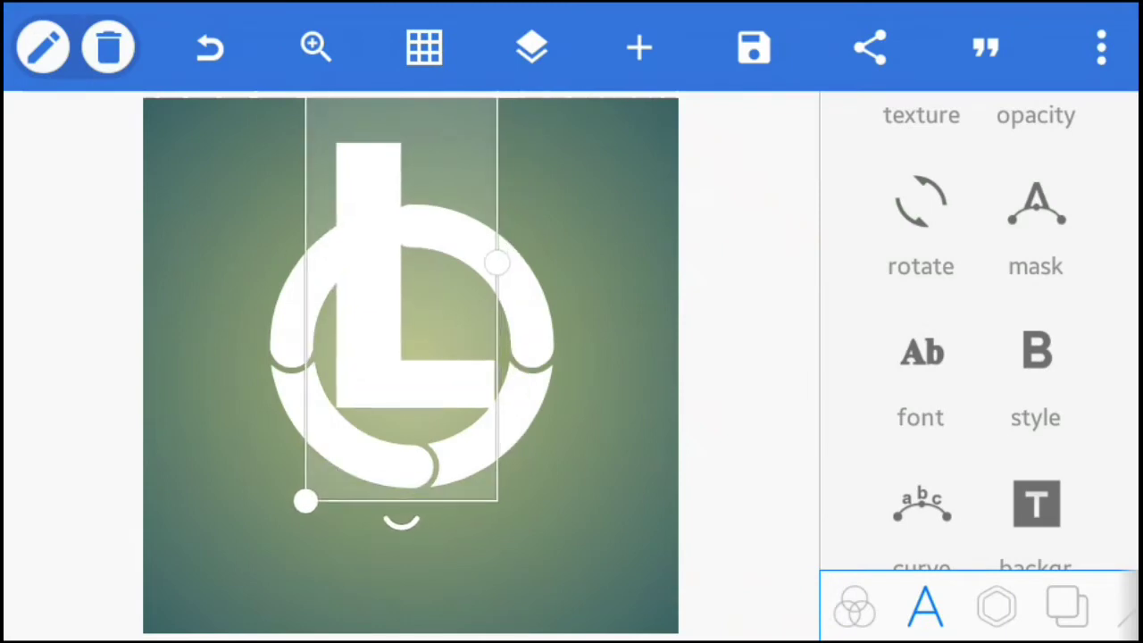
drag(436, 295, 436, 357)
scroll(983, 357, up, 3)
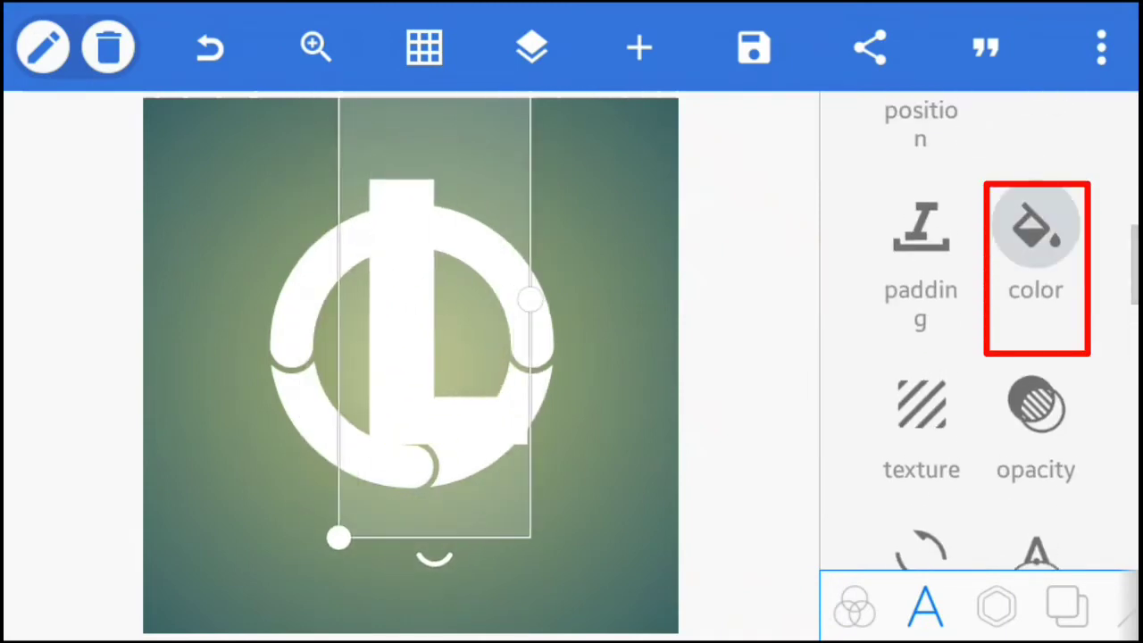
click(1036, 232)
scroll(942, 402, right, 4)
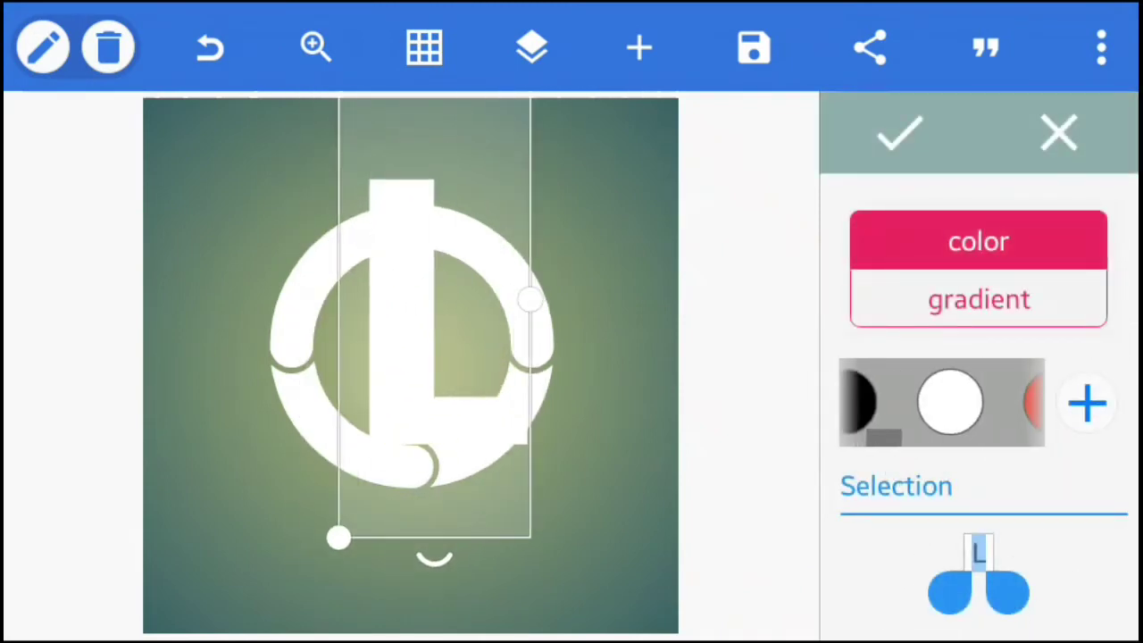
click(871, 402)
click(899, 134)
- Enlarge the black L, send it behind the ring, and deselect everything
mouse_move(339, 537)
mouse_down()
mouse_move(318, 503)
mouse_move(335, 467)
mouse_move(320, 485)
mouse_up()
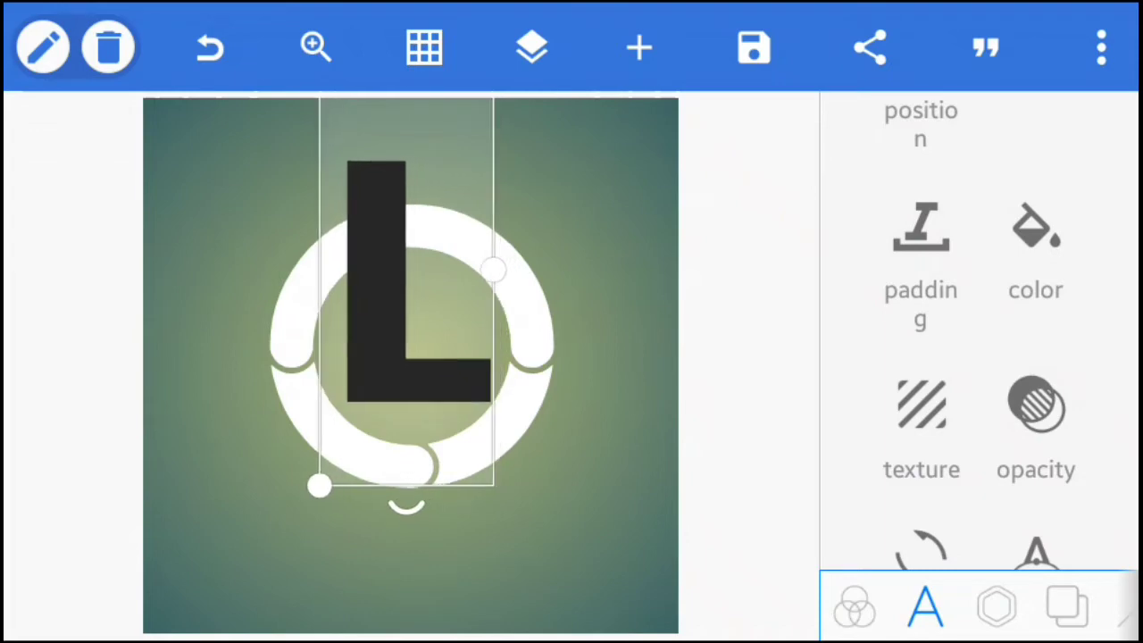
scroll(973, 357, up, 5)
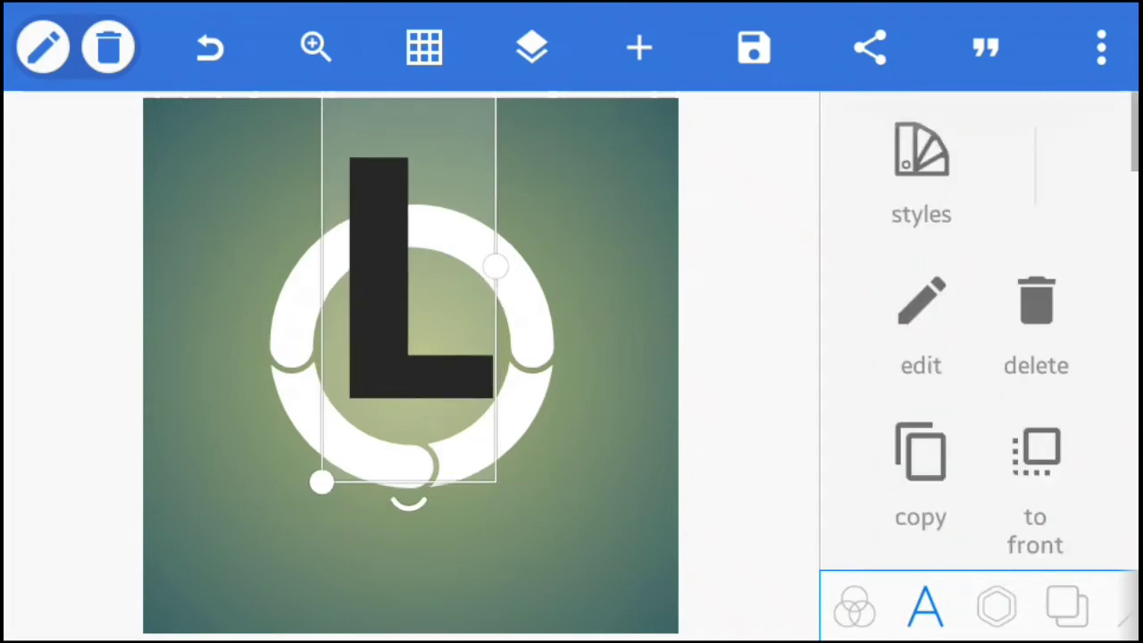
scroll(973, 358, down, 1)
click(921, 532)
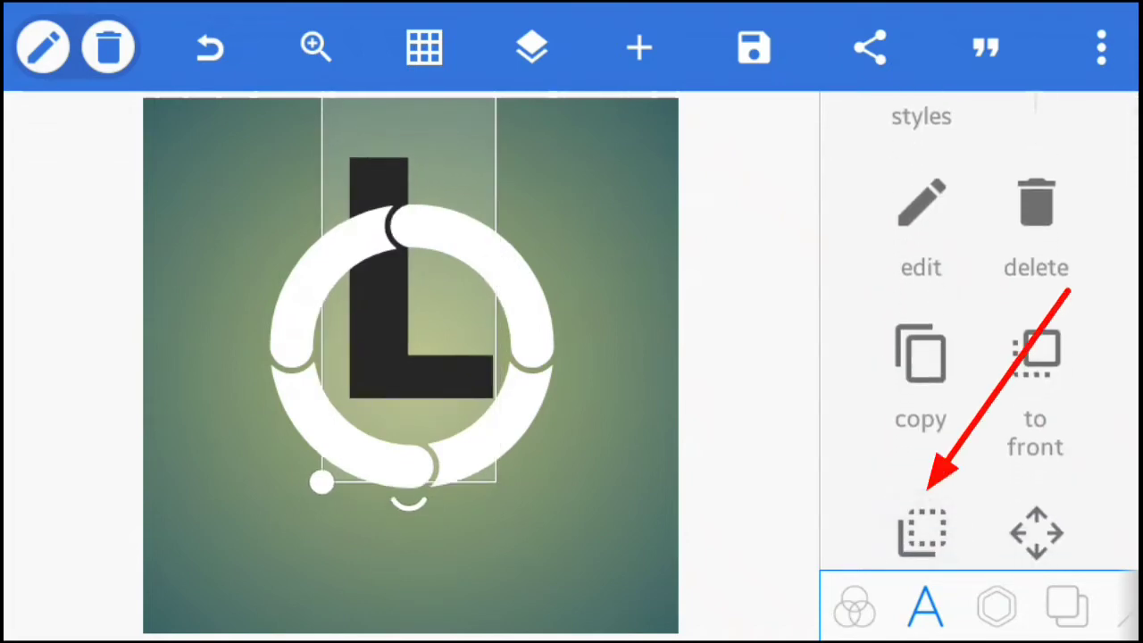
scroll(973, 357, down, 1)
scroll(973, 357, down, 1)
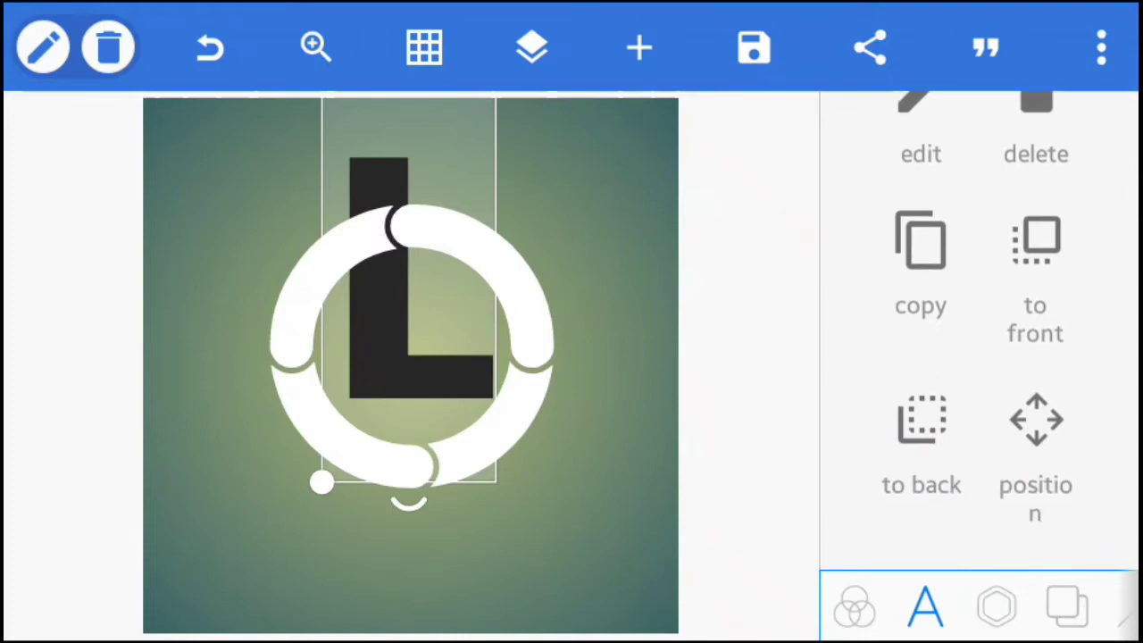
click(295, 420)
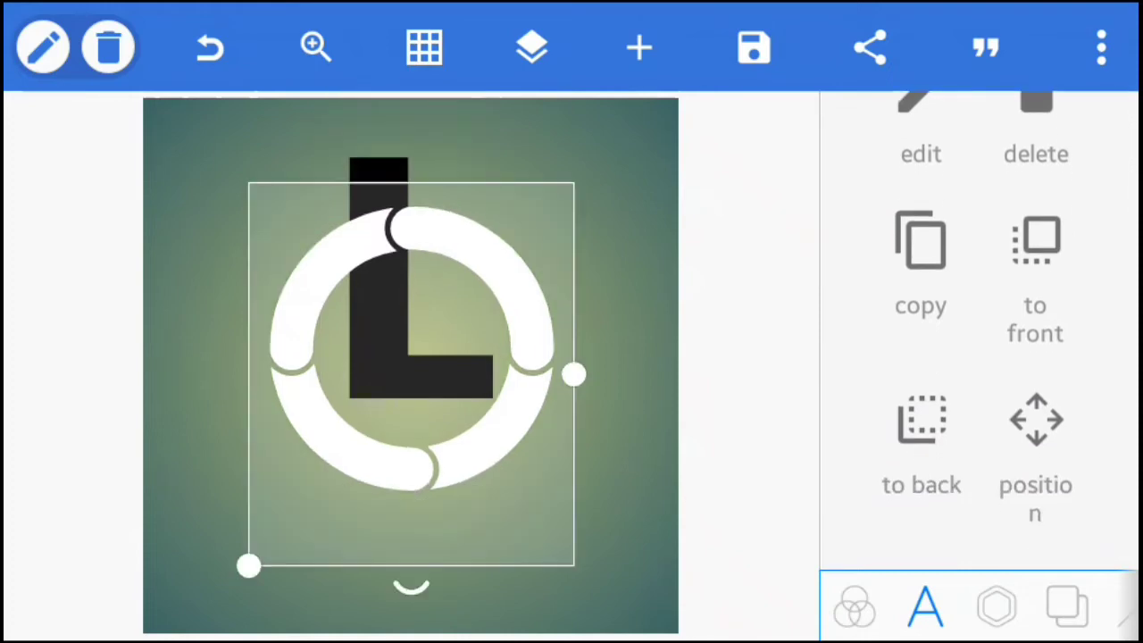
click(750, 357)
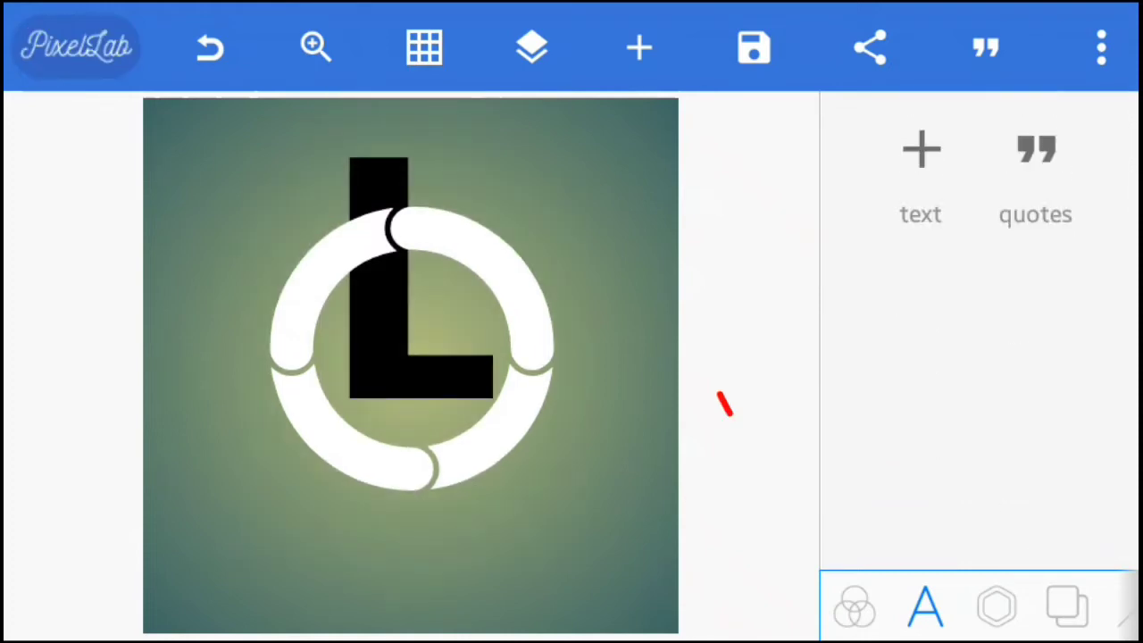
- Merge the O and L layers into one object in the Layers list
click(532, 46)
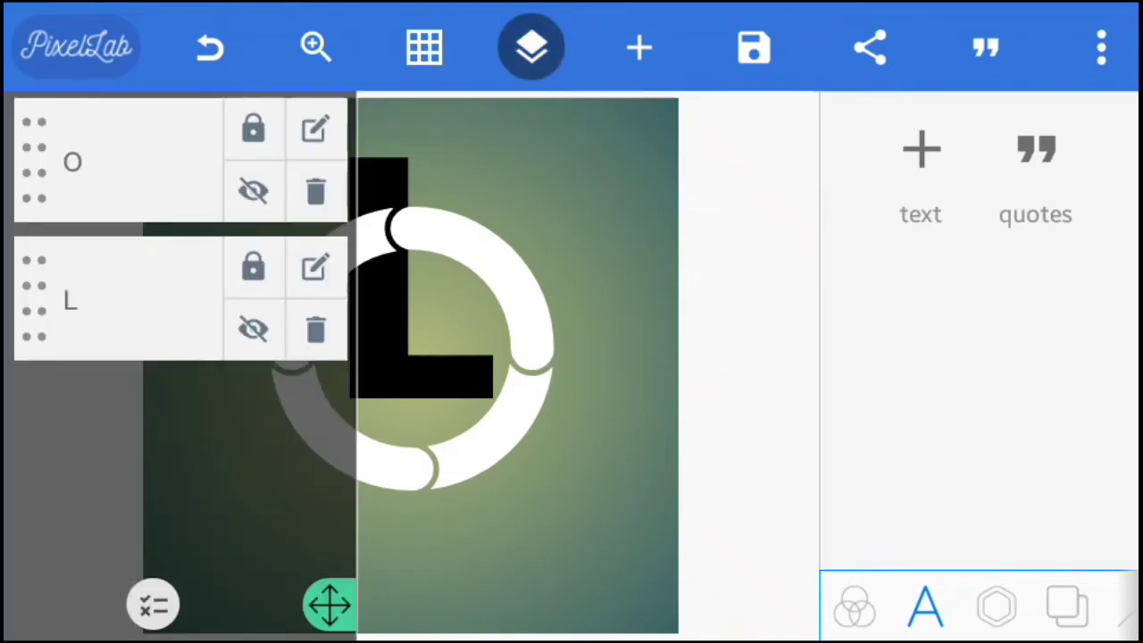
click(153, 605)
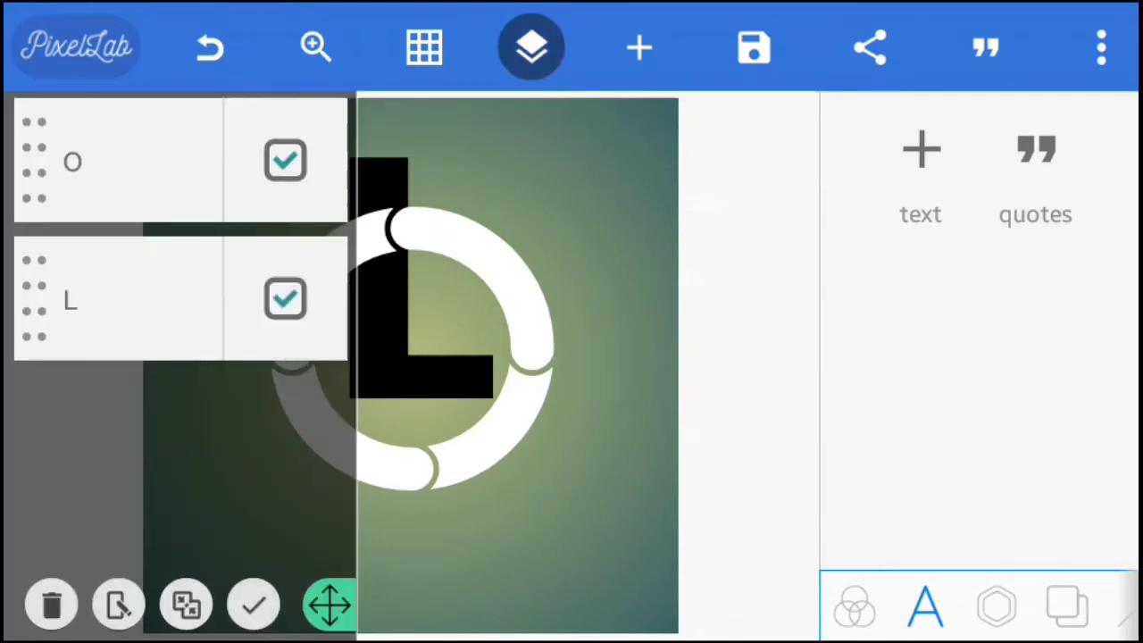
click(186, 606)
click(841, 418)
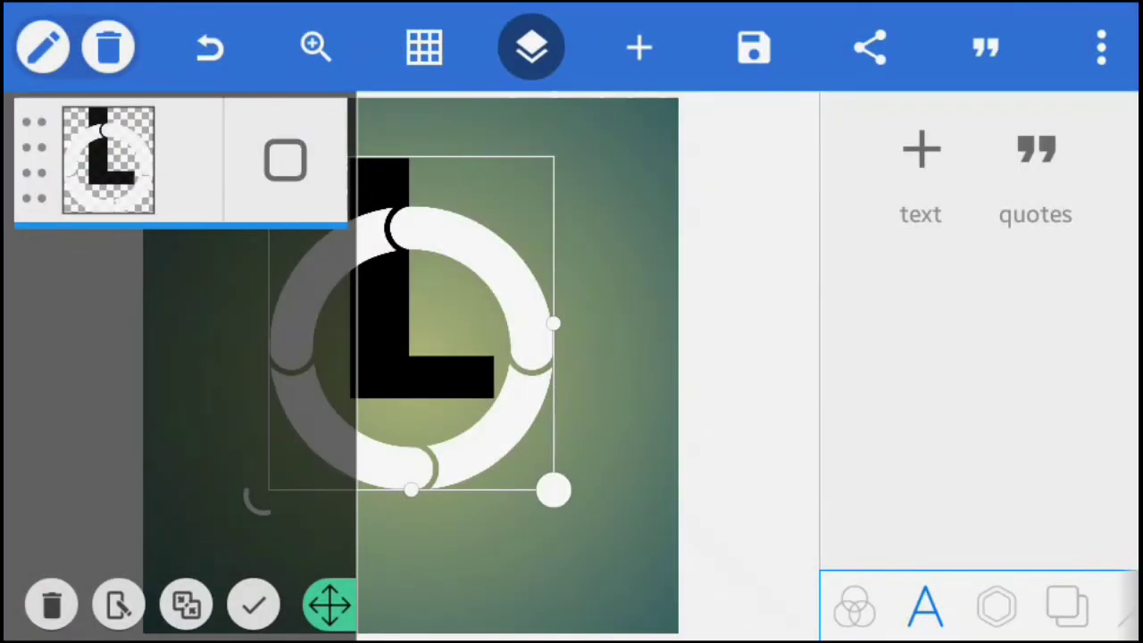
click(533, 46)
- Move the merged ring-and-L logo slightly lower on the canvas
mouse_move(420, 322)
mouse_down()
mouse_move(451, 348)
mouse_move(375, 339)
mouse_move(419, 341)
mouse_move(402, 388)
mouse_move(402, 361)
mouse_up()
click(625, 581)
click(393, 339)
click(625, 580)
click(996, 607)
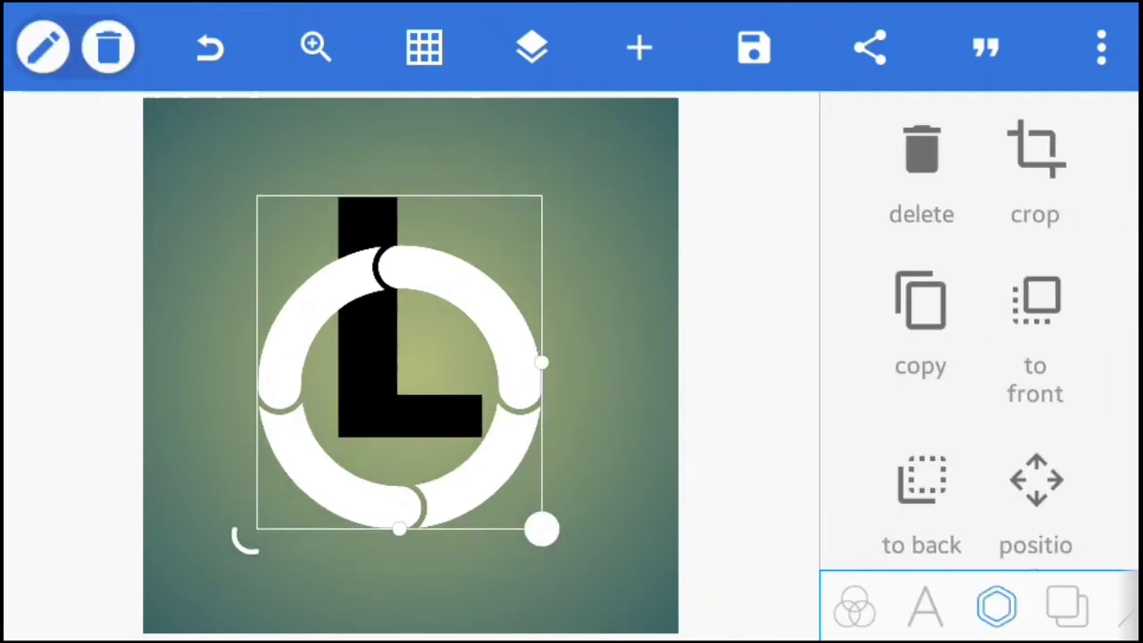
click(1101, 47)
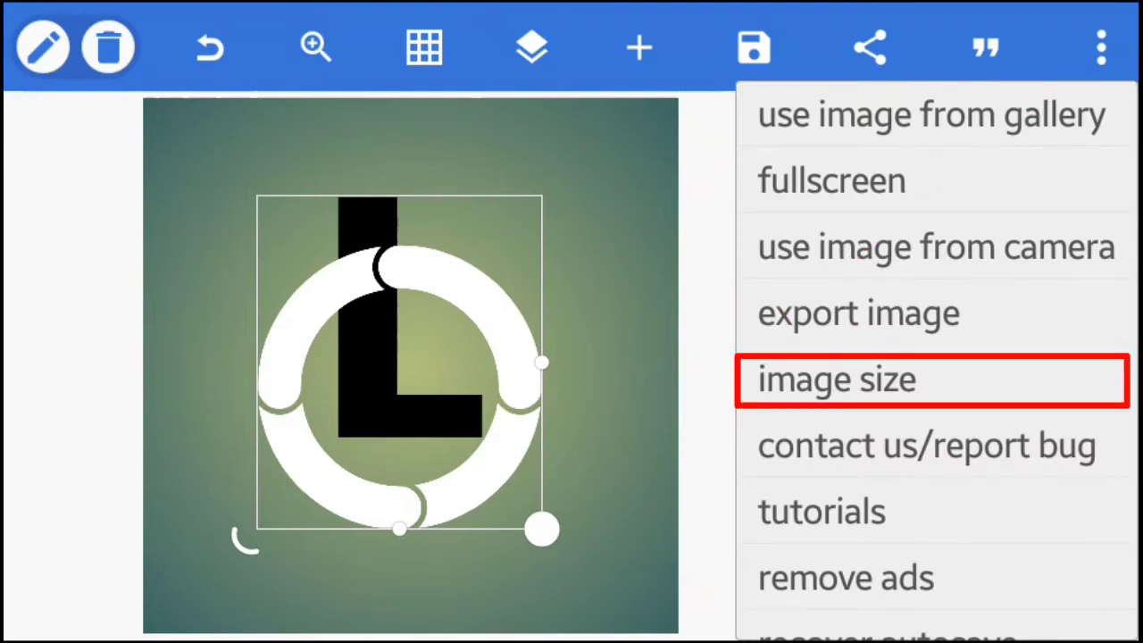
- Resize the canvas to the 1280×720 Youtube thumbnail preset
click(837, 378)
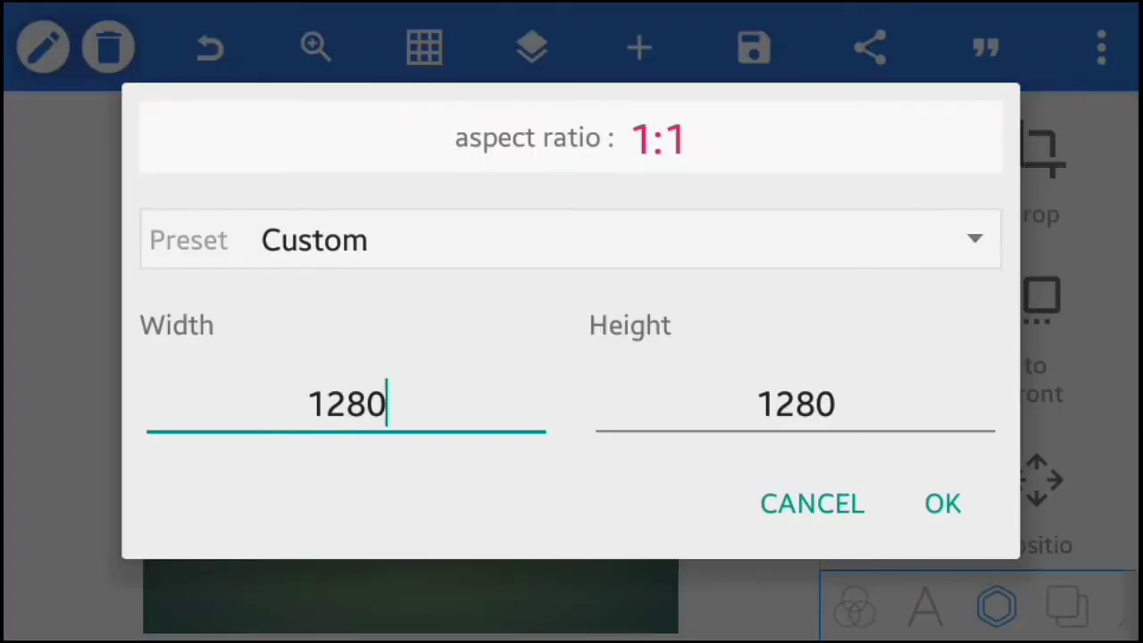
click(975, 240)
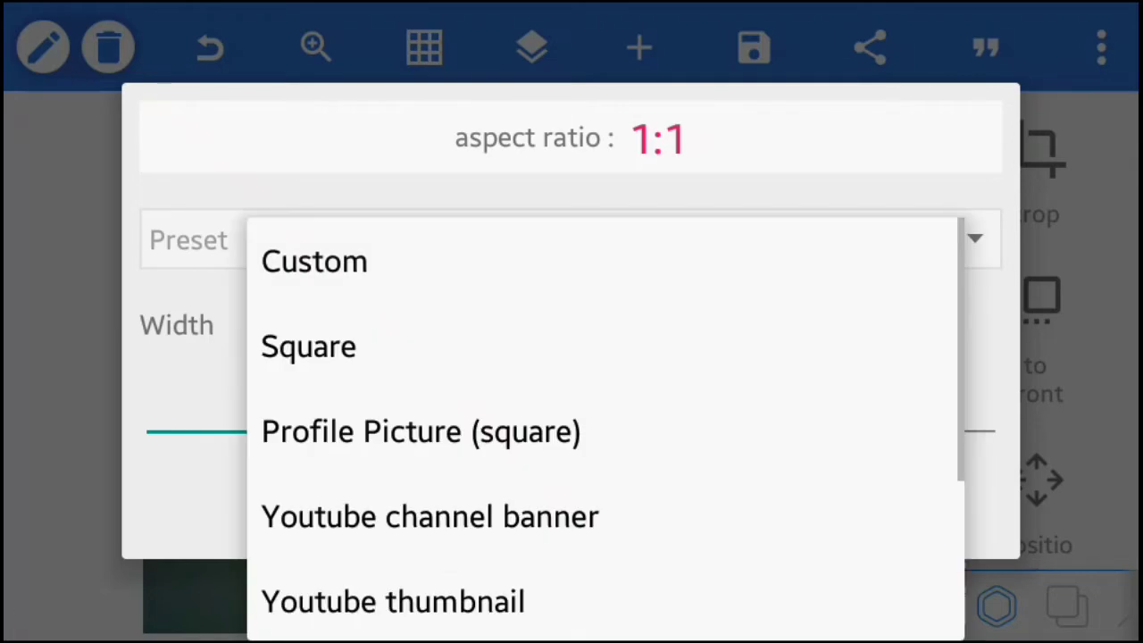
scroll(608, 447, down, 1)
click(393, 543)
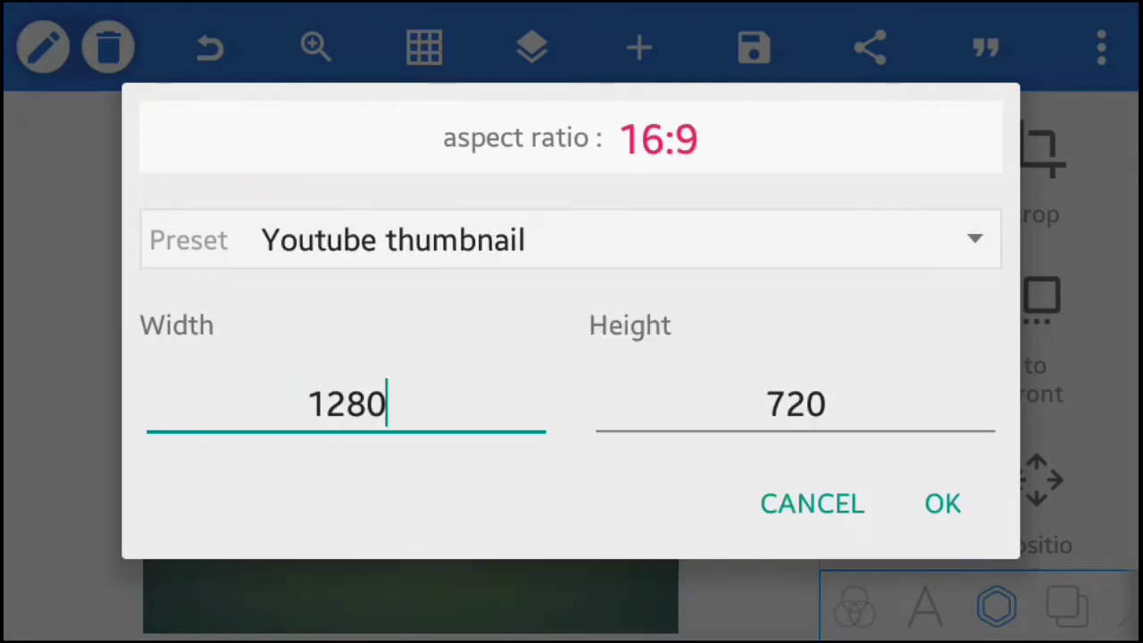
click(942, 500)
- Move the logo right and shrink it slightly on the wider canvas
drag(321, 384, 410, 384)
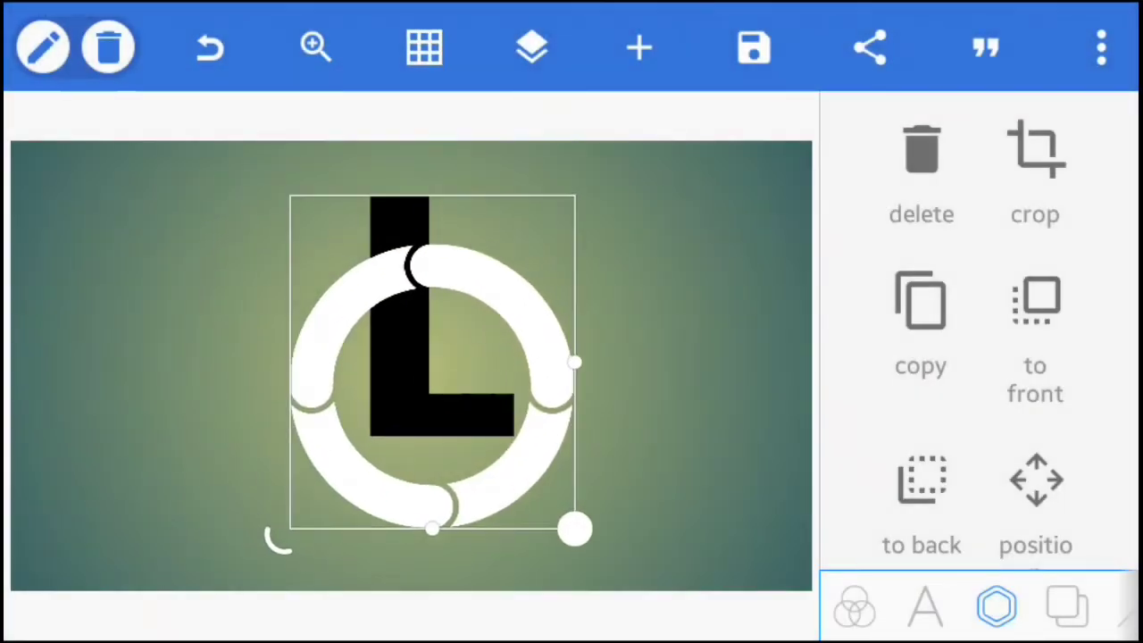
drag(571, 526, 532, 505)
drag(411, 366, 420, 384)
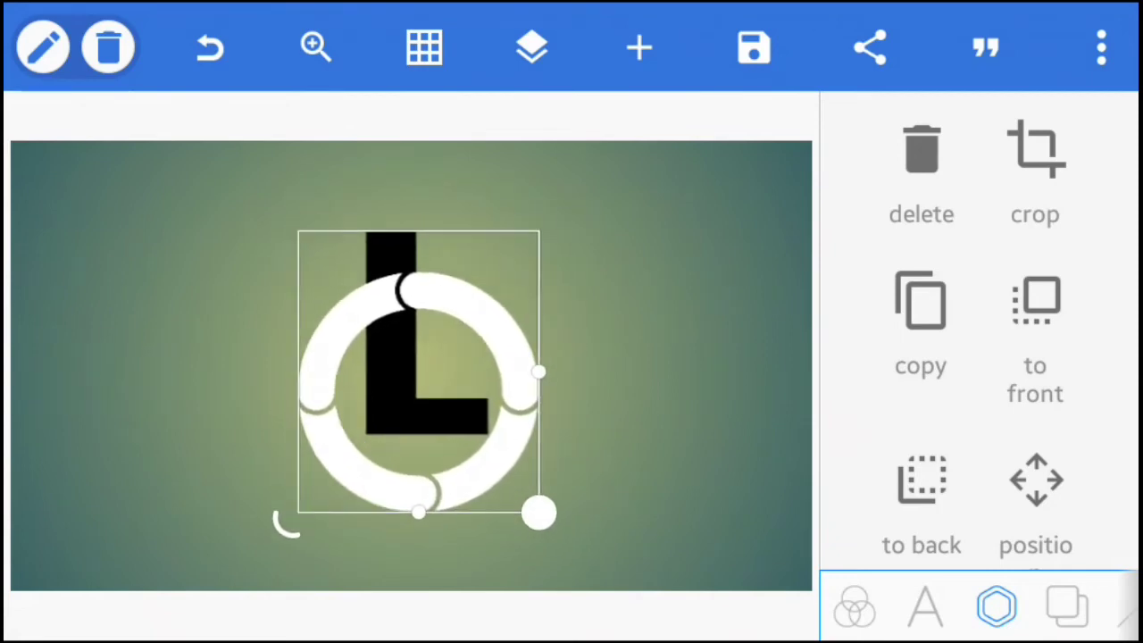
click(679, 500)
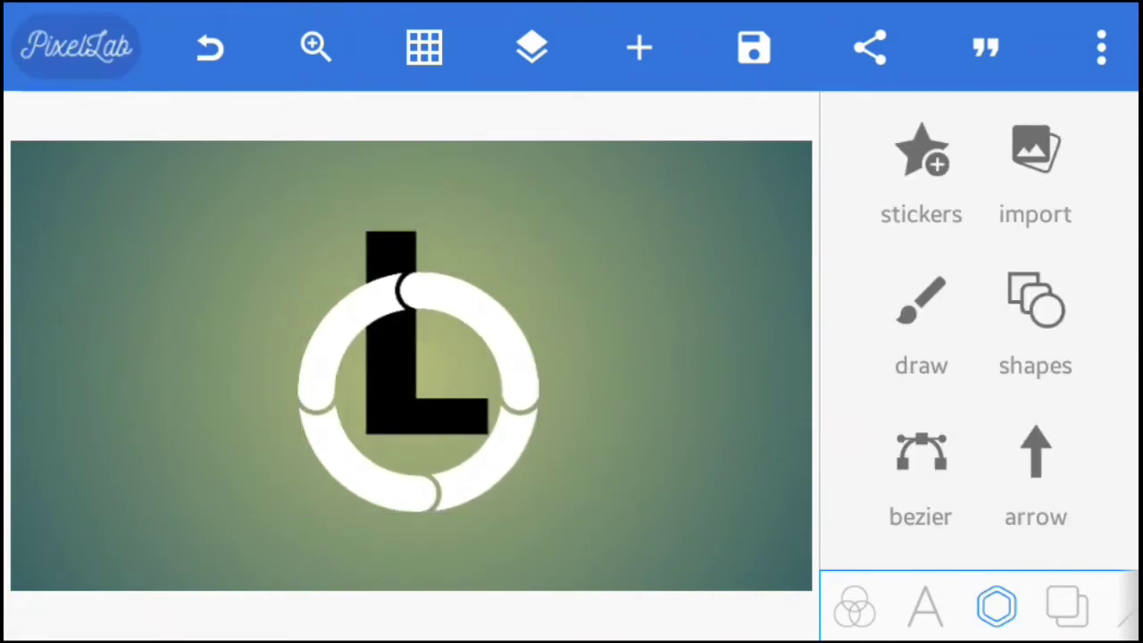
- Use the grey wall photo from the Download gallery as the canvas background
click(1101, 46)
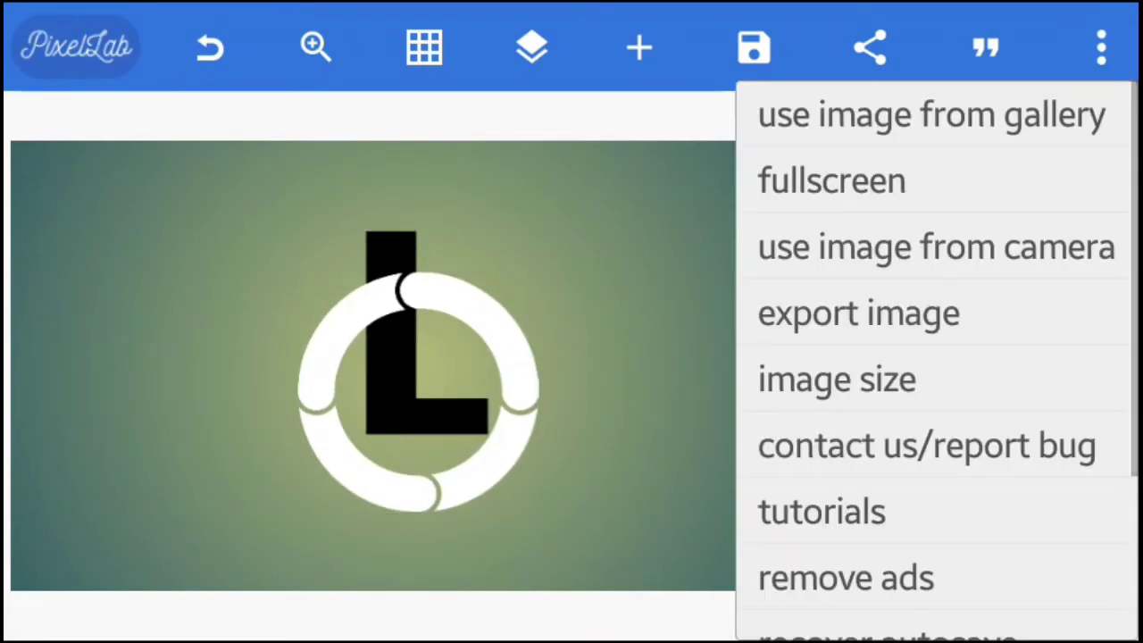
click(932, 114)
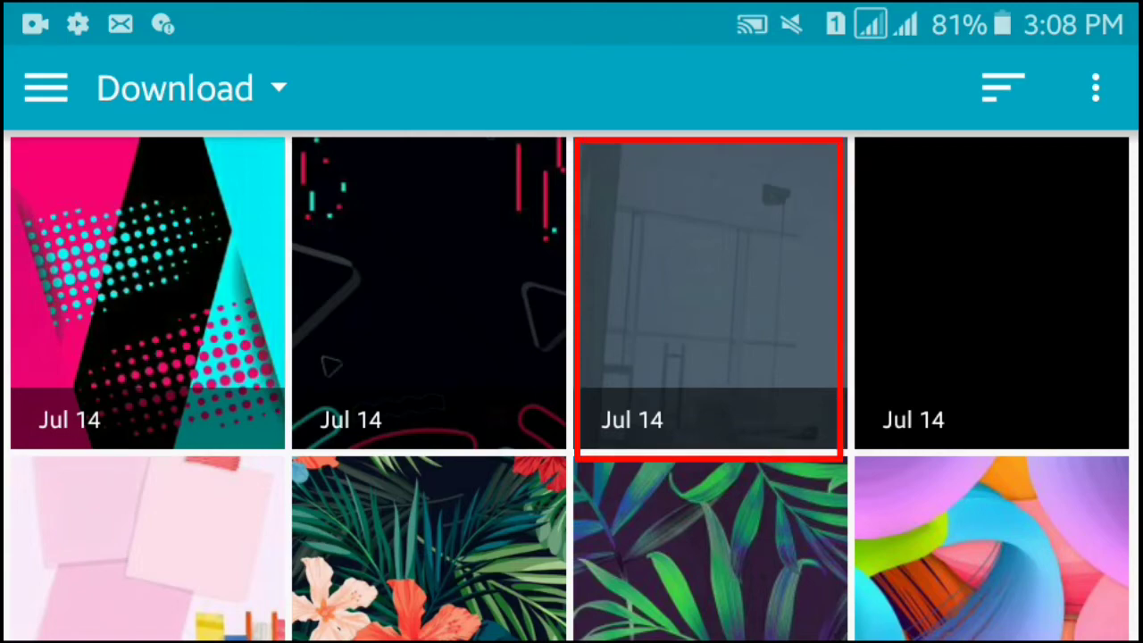
click(710, 295)
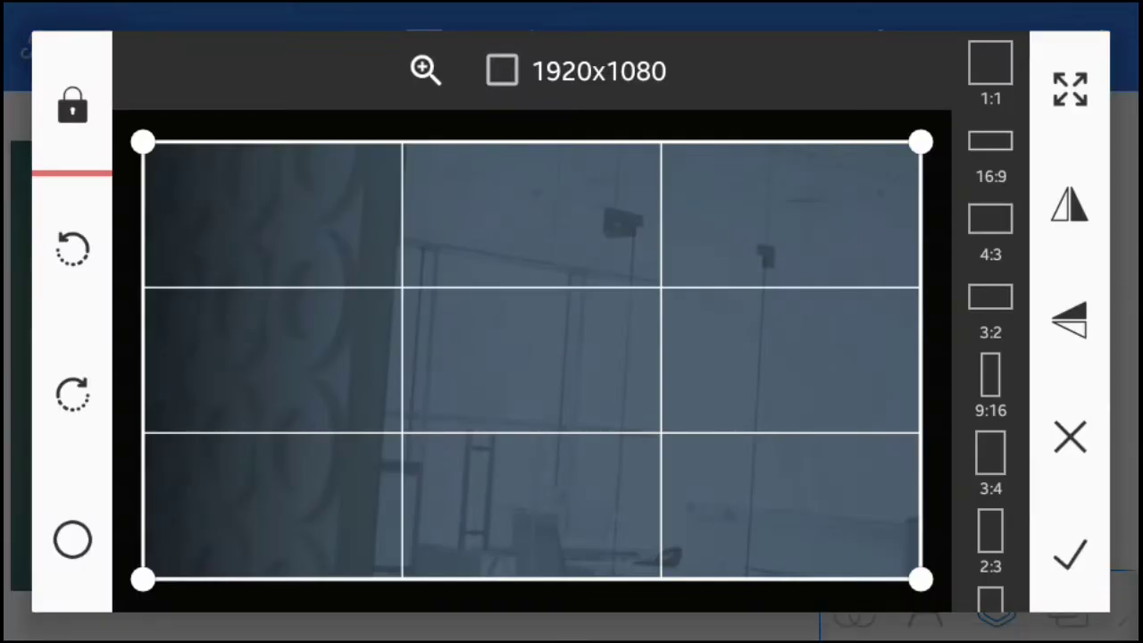
click(1070, 557)
drag(420, 384, 425, 387)
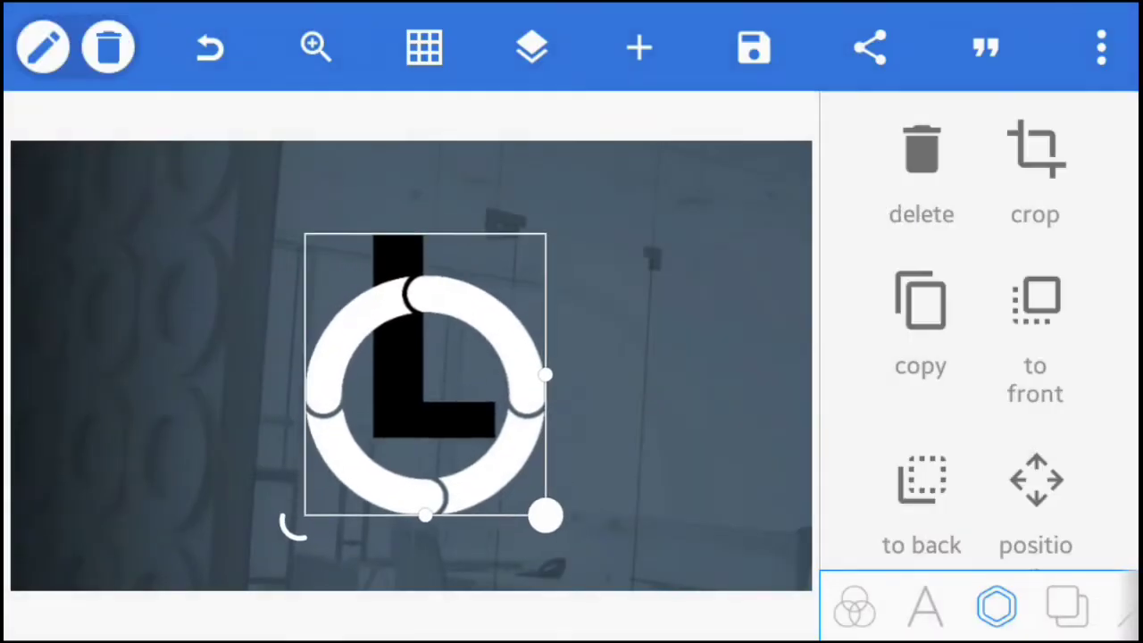
click(625, 223)
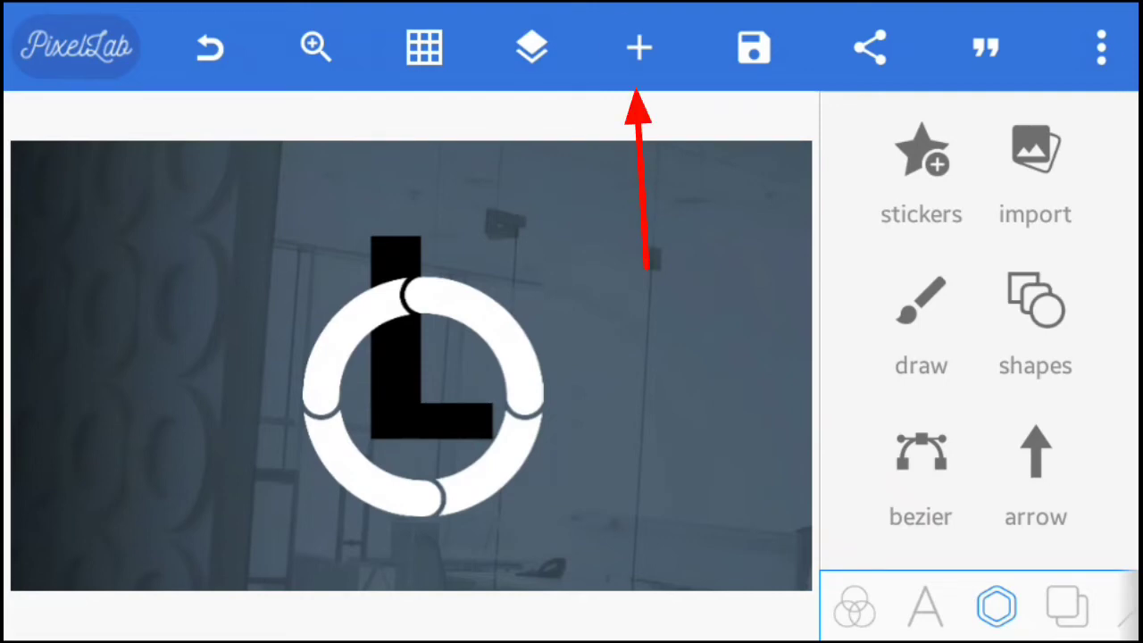
- Add the crowned laurel wreath PNG from the gallery and move it left
click(639, 46)
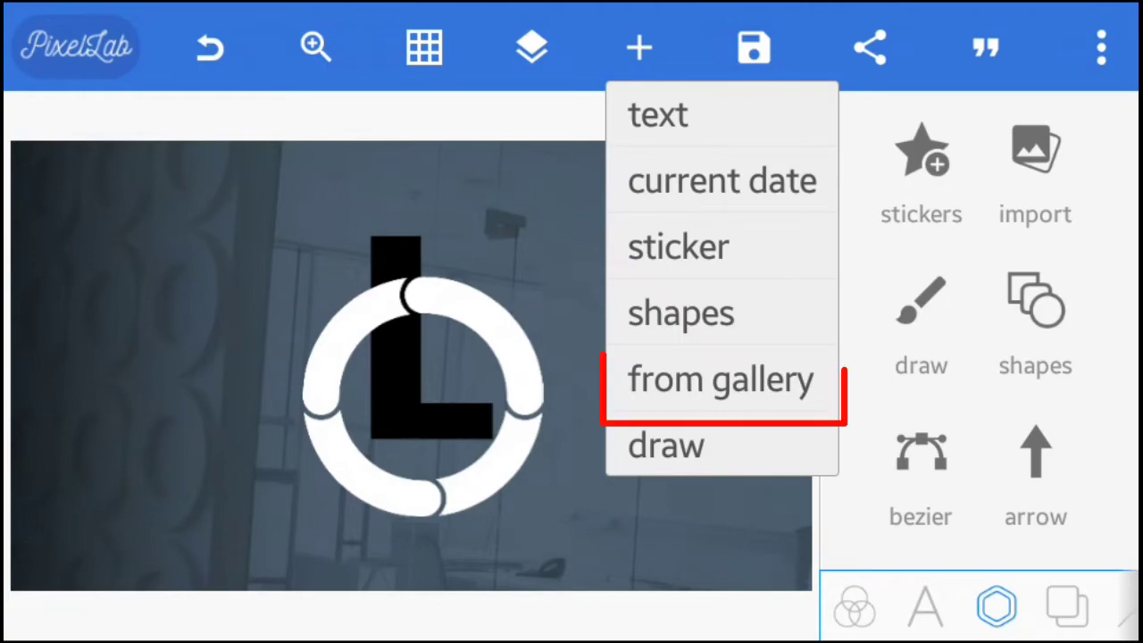
click(721, 378)
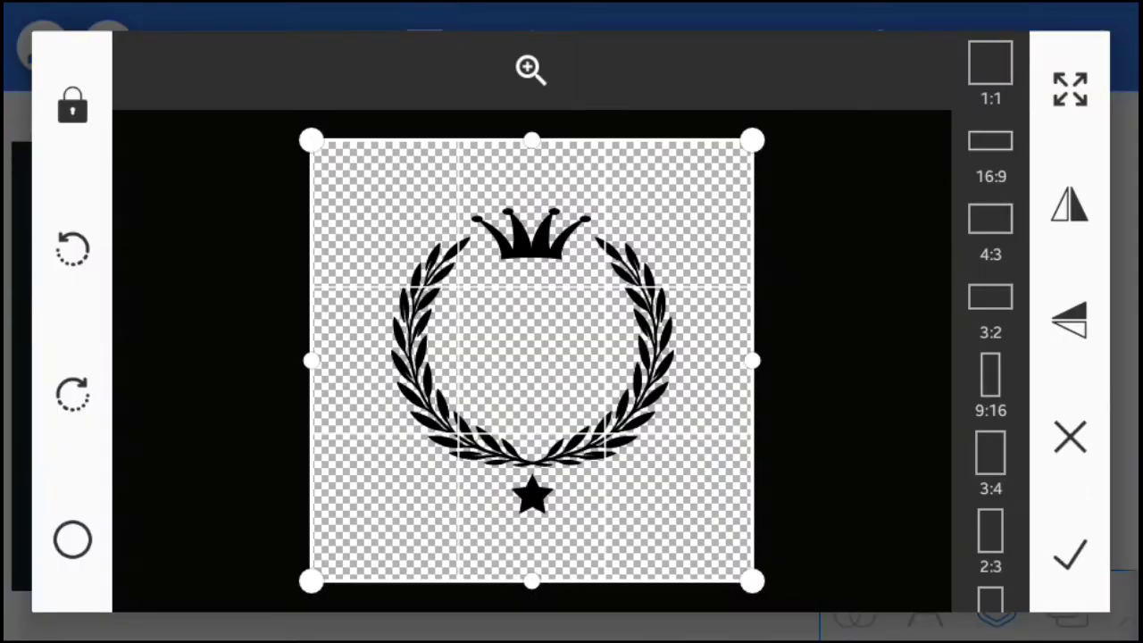
click(1070, 558)
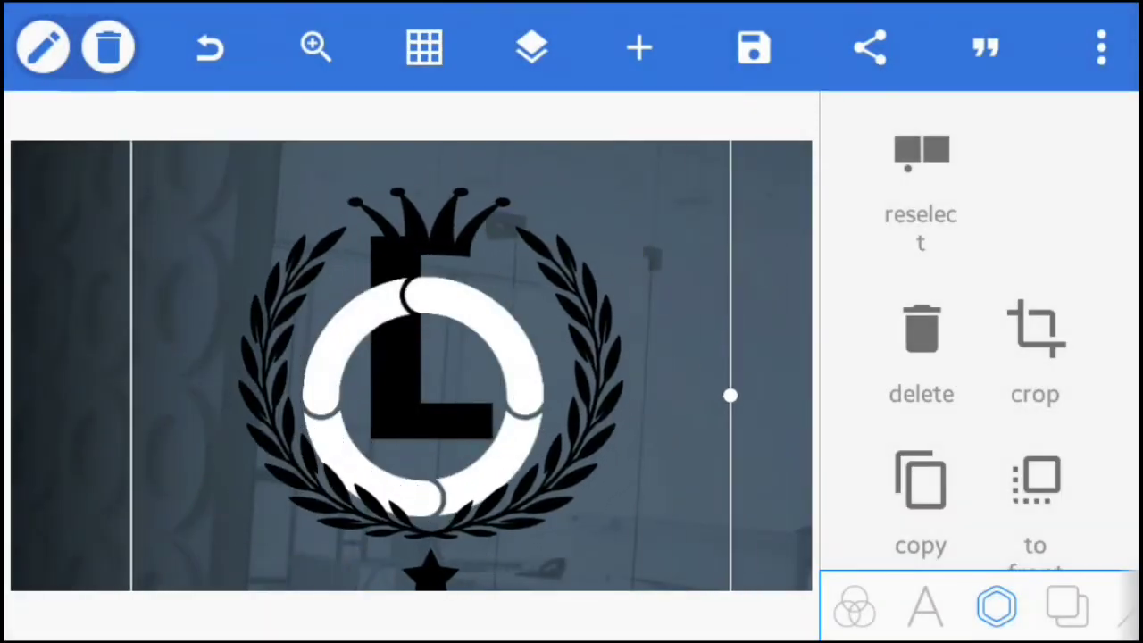
drag(464, 357, 411, 366)
scroll(979, 357, down, 3)
scroll(979, 357, down, 2)
- Centre the wreath horizontally and vertically using relative position
click(922, 411)
click(989, 242)
click(990, 344)
click(900, 134)
click(922, 392)
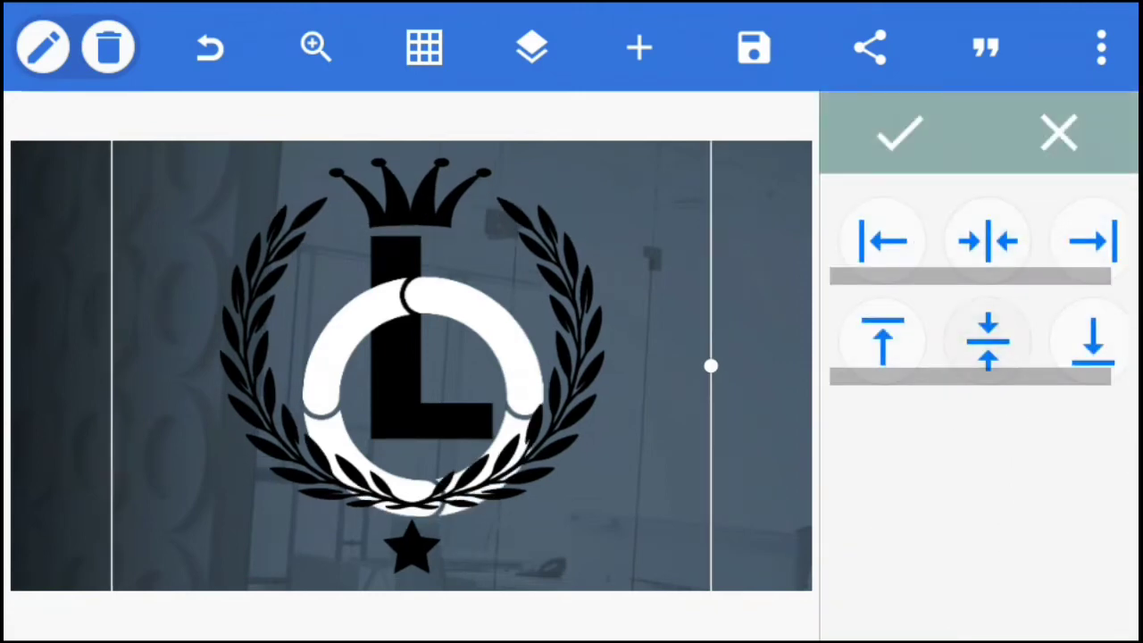
- Lock the wreath layer and select the ring-and-L layer
click(900, 134)
click(533, 47)
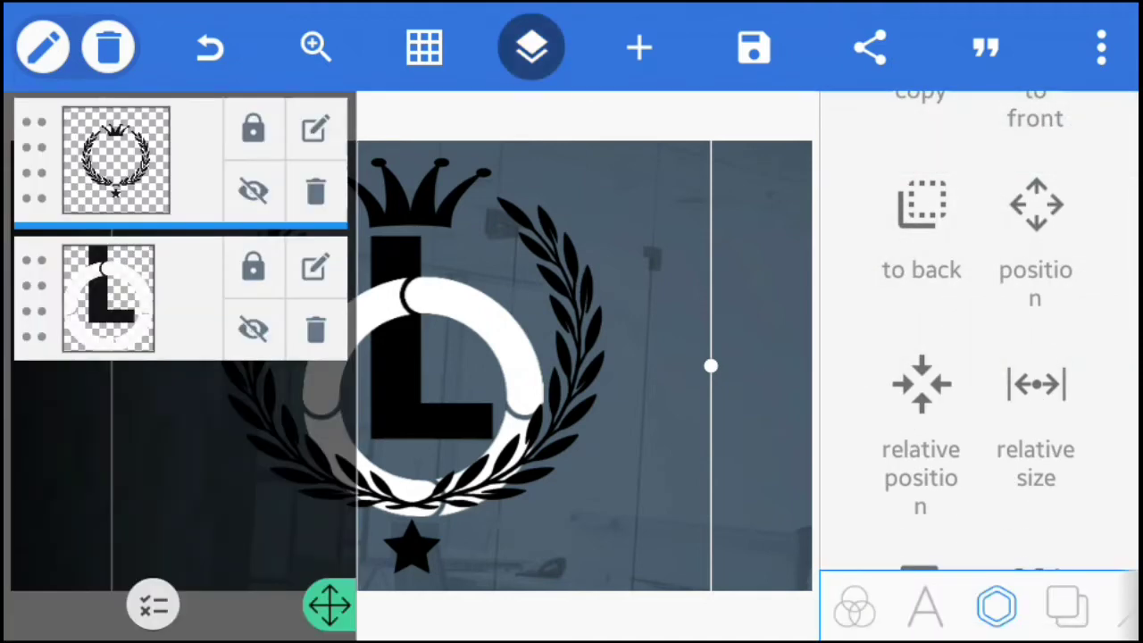
click(253, 128)
click(108, 298)
click(532, 47)
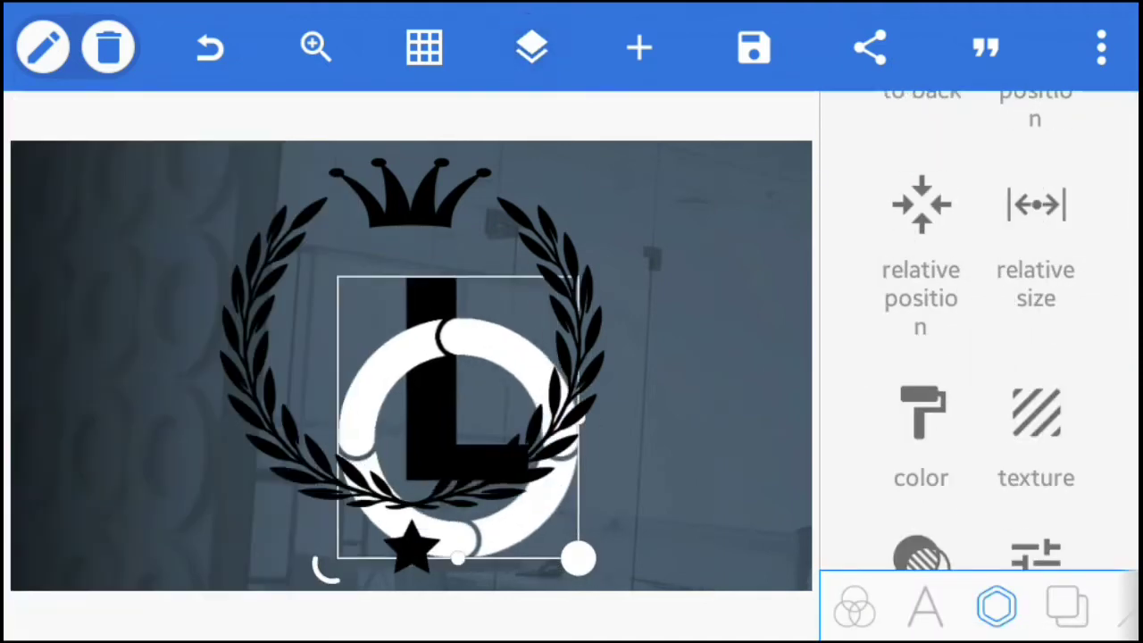
- Shrink the ring-and-L logo and nudge it up beneath the crown
drag(574, 539, 473, 405)
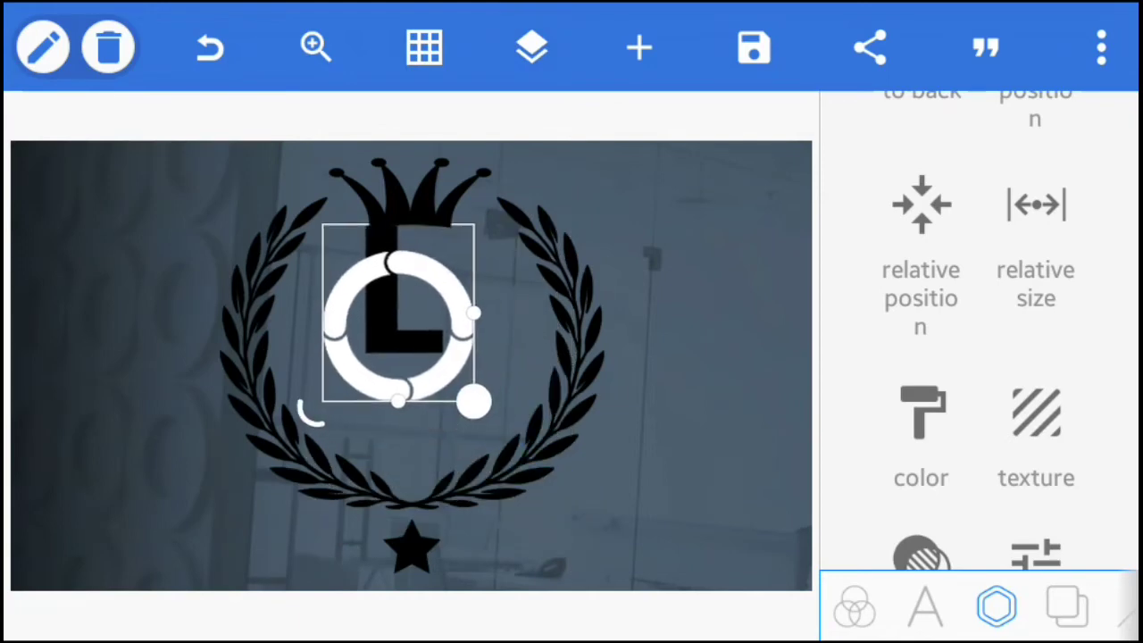
click(670, 357)
click(402, 321)
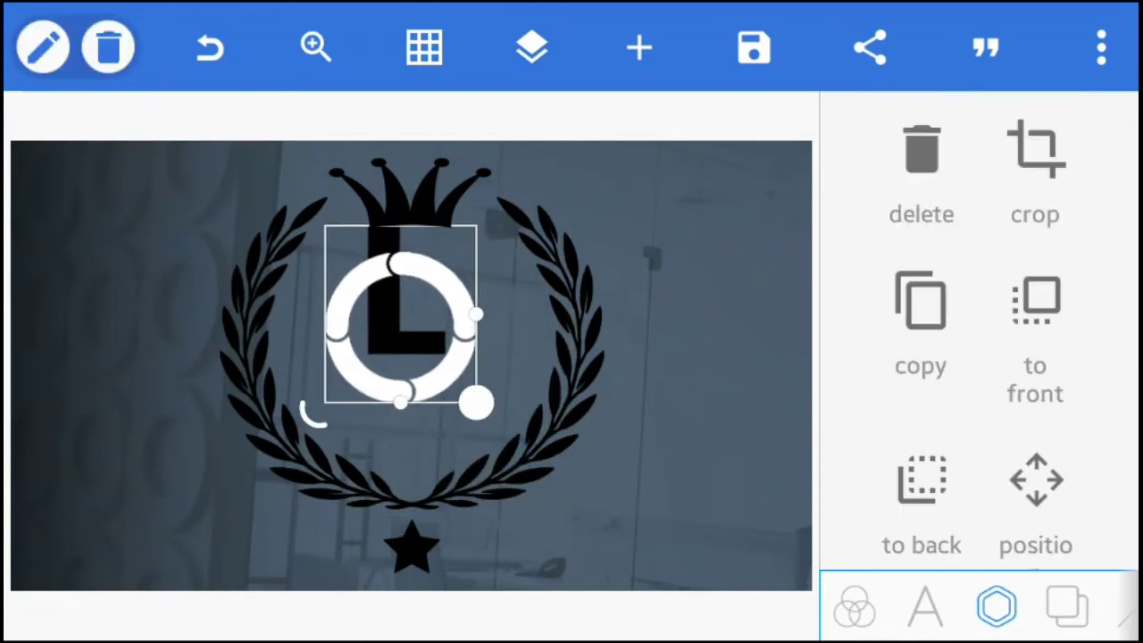
mouse_move(402, 317)
mouse_down()
mouse_move(416, 311)
mouse_move(401, 322)
mouse_up()
click(670, 357)
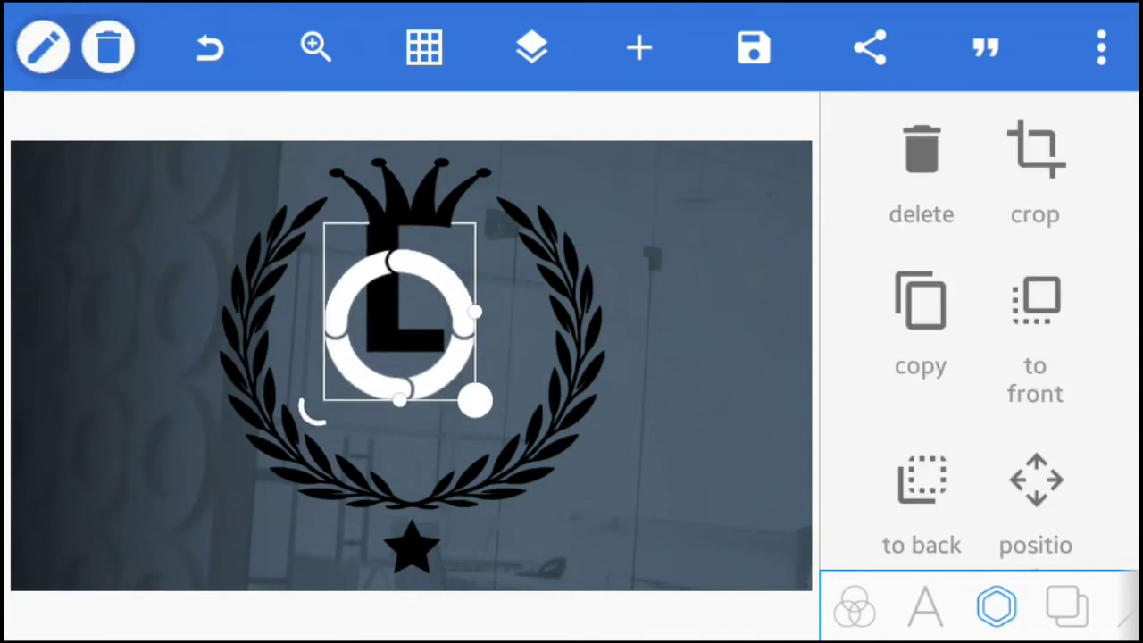
click(670, 402)
click(402, 322)
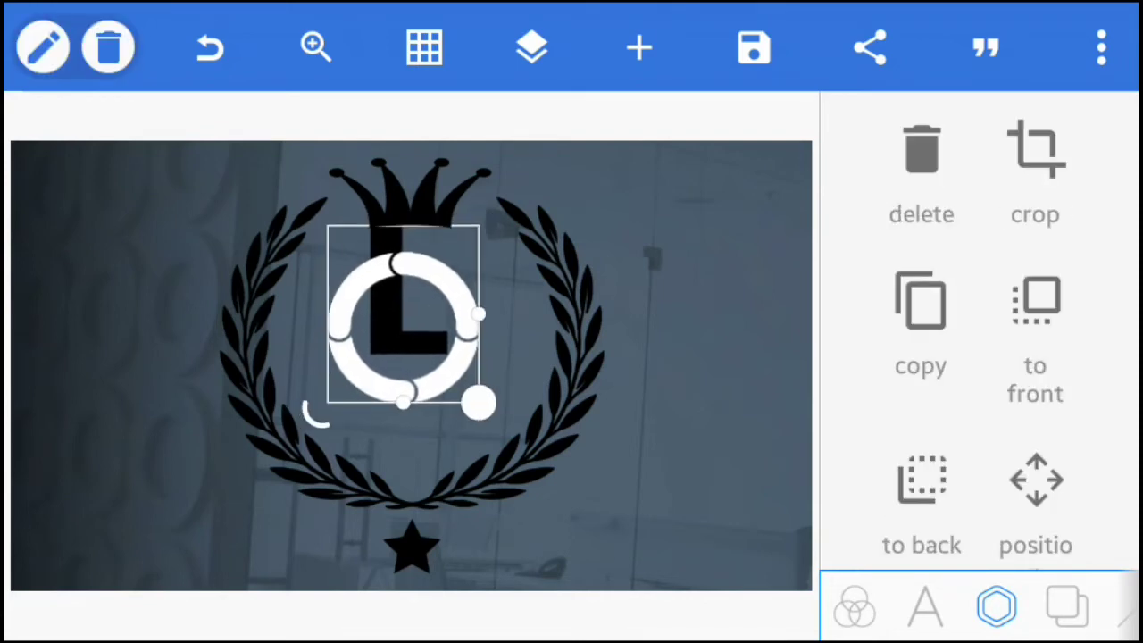
drag(402, 321, 403, 323)
- Add a new text object reading ORO LOVE in capitals
click(670, 402)
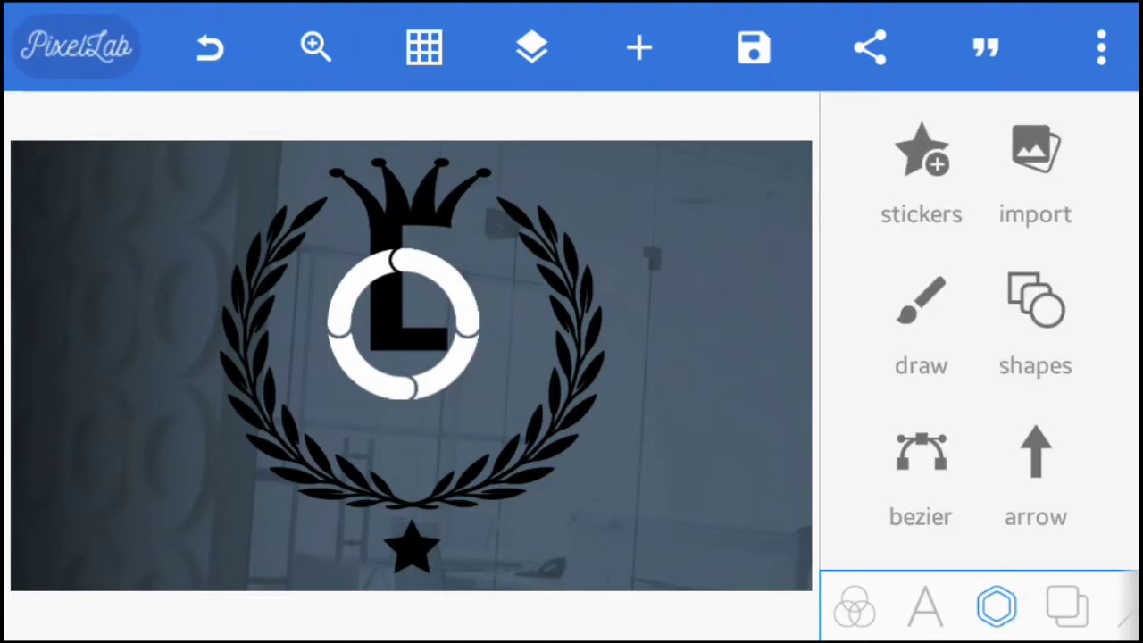
click(924, 607)
click(920, 170)
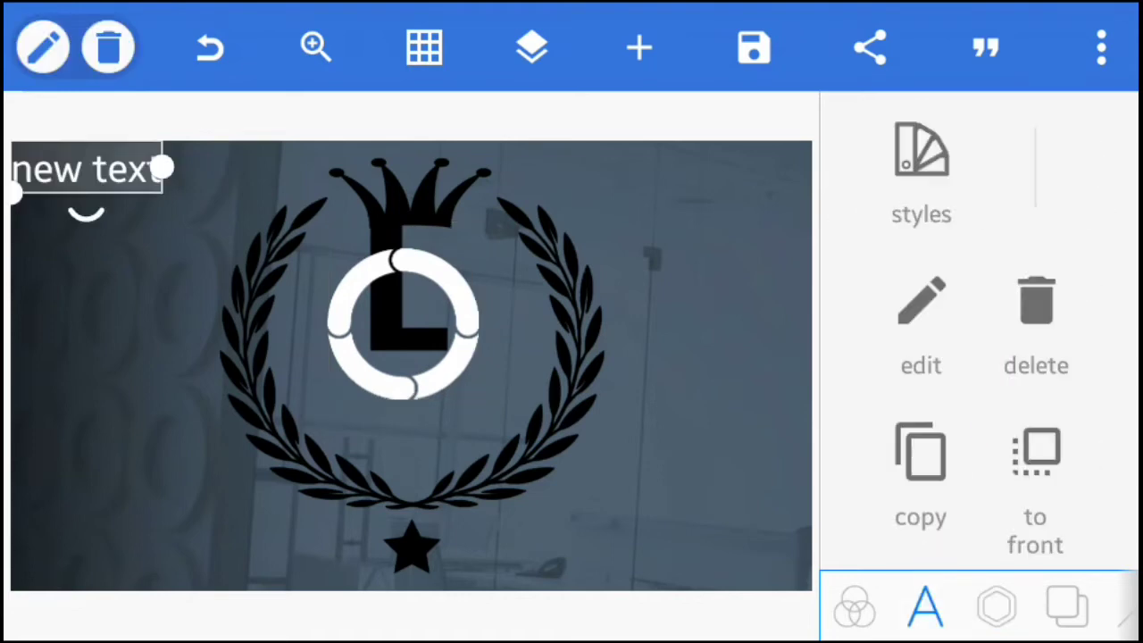
click(921, 303)
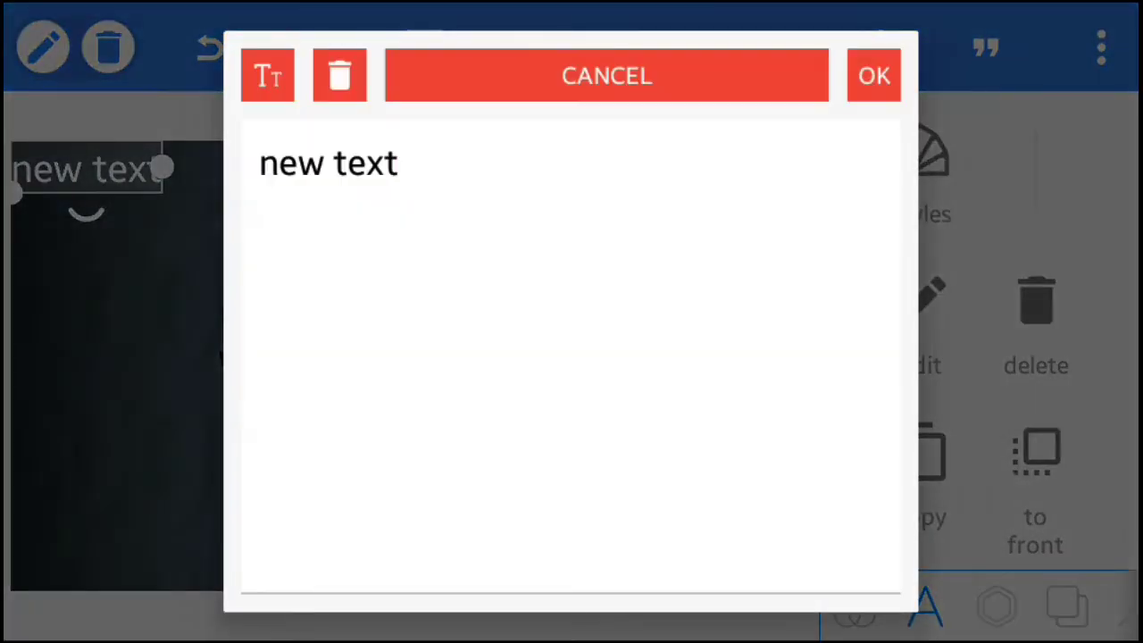
click(330, 160)
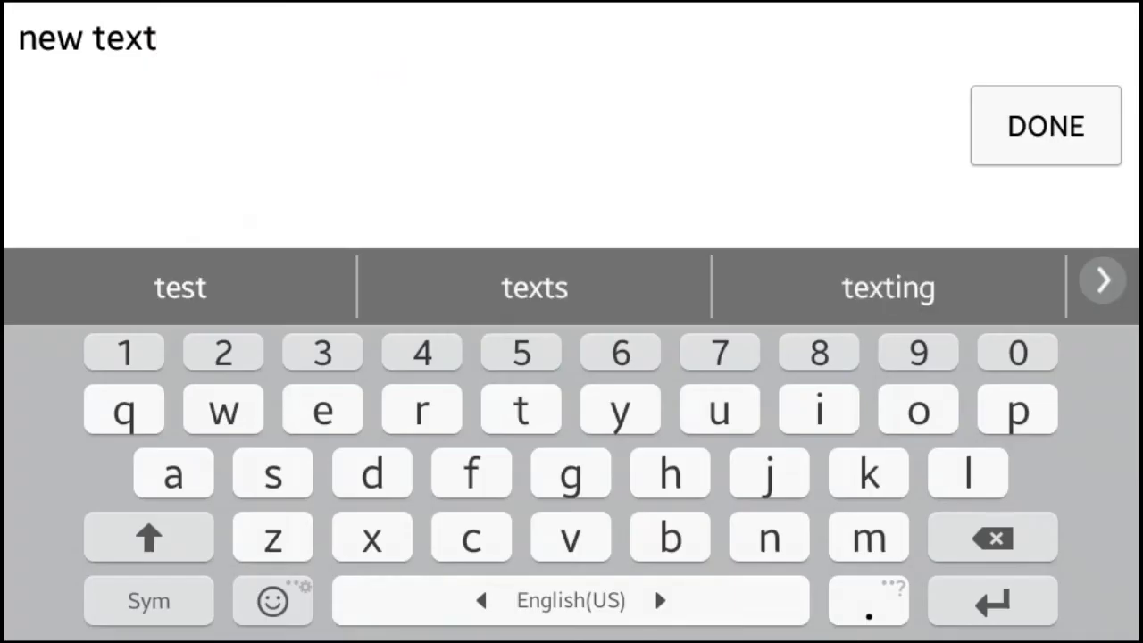
key(BackSpace)
key(BackSpace)
key(BackSpace)
key(BackSpace)
key(BackSpace)
click(149, 536)
text(ORO)
text( O)
key(BackSpace)
text(LOVE)
click(1045, 126)
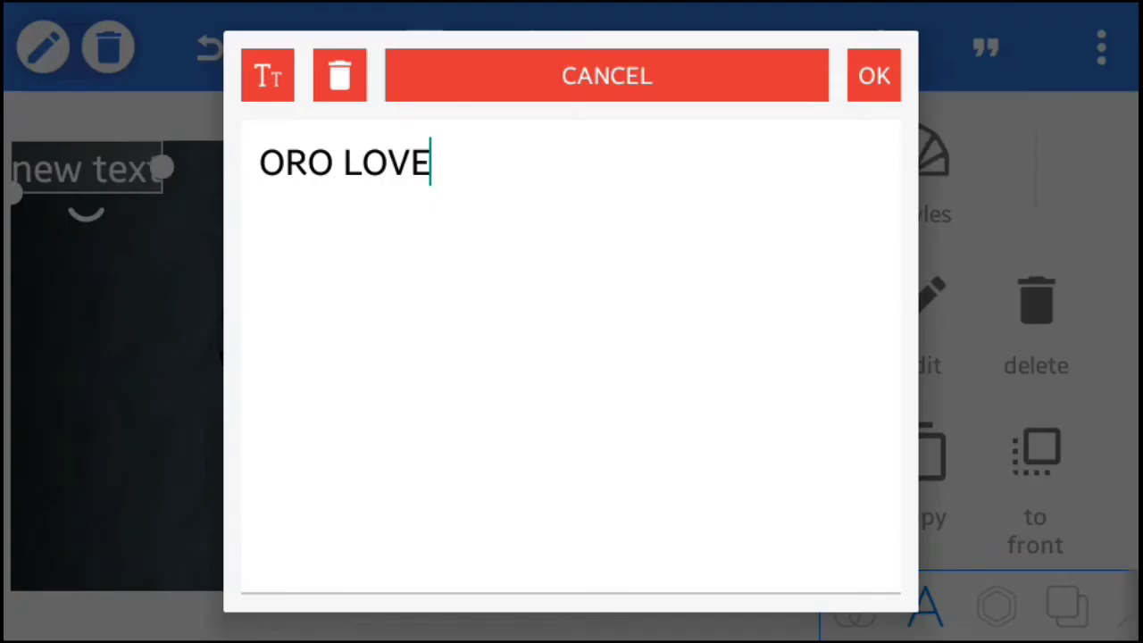
click(874, 76)
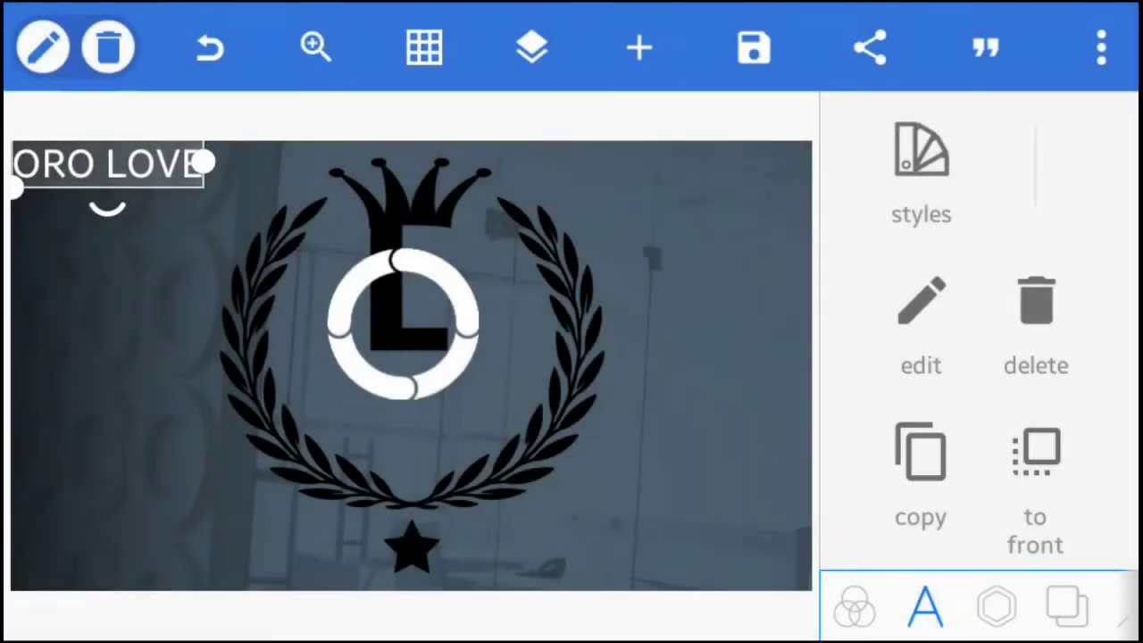
- Place ORO LOVE below the L in a slightly smaller bold serif font
mouse_move(89, 170)
mouse_down()
mouse_move(464, 397)
mouse_move(411, 442)
mouse_up()
scroll(978, 358, down, 5)
scroll(979, 357, down, 5)
click(921, 500)
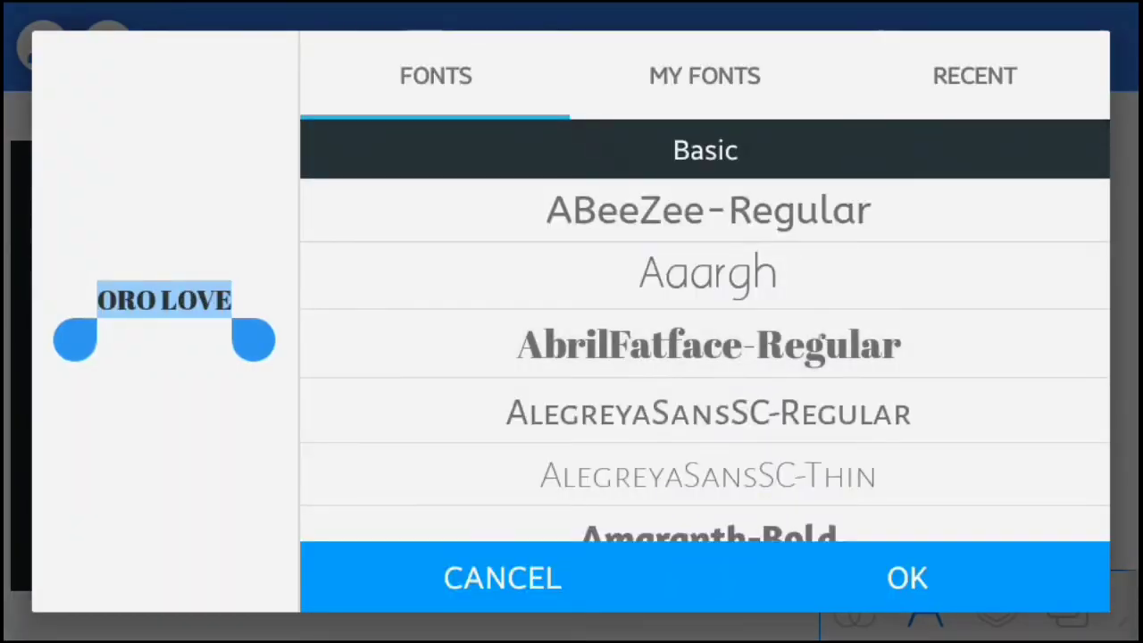
click(908, 578)
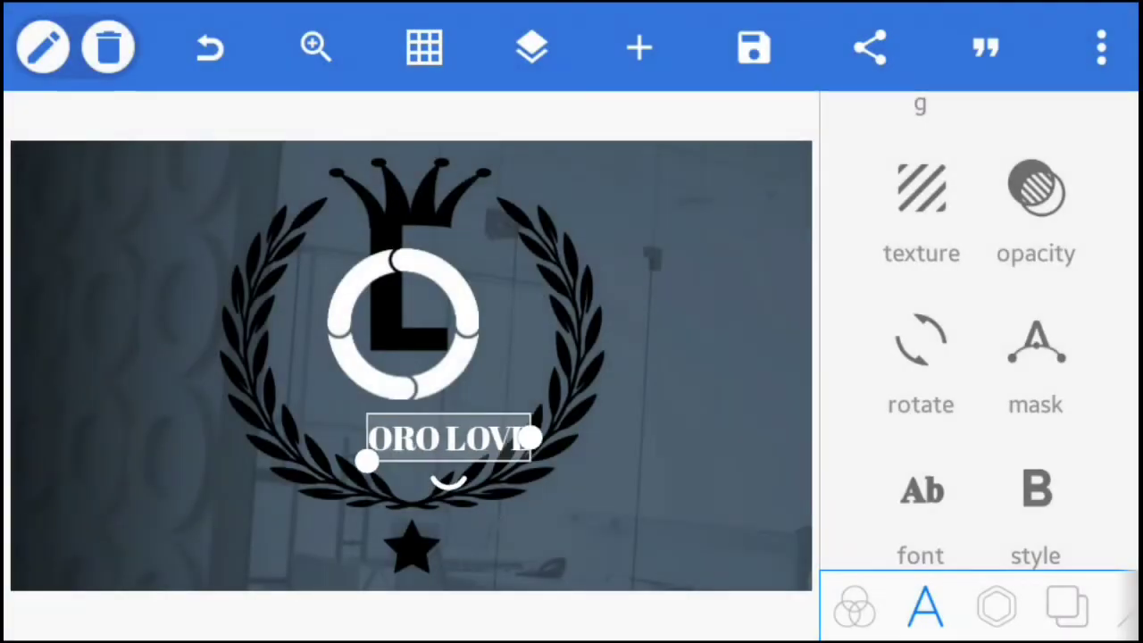
drag(511, 442, 495, 438)
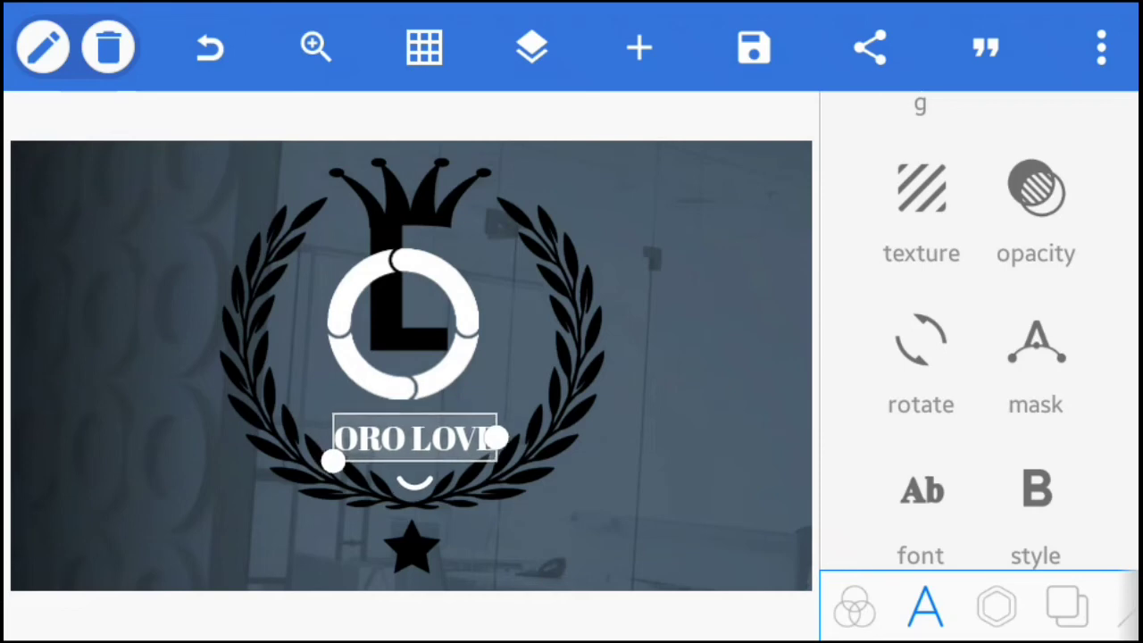
mouse_move(415, 437)
mouse_down()
mouse_move(407, 429)
mouse_move(414, 435)
mouse_up()
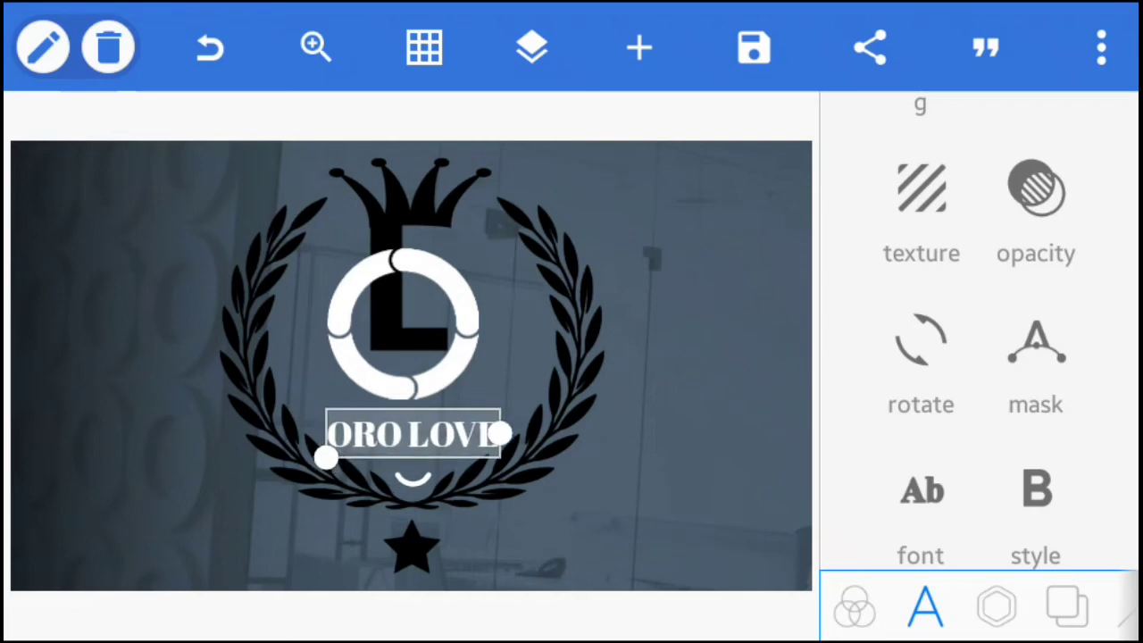
click(696, 536)
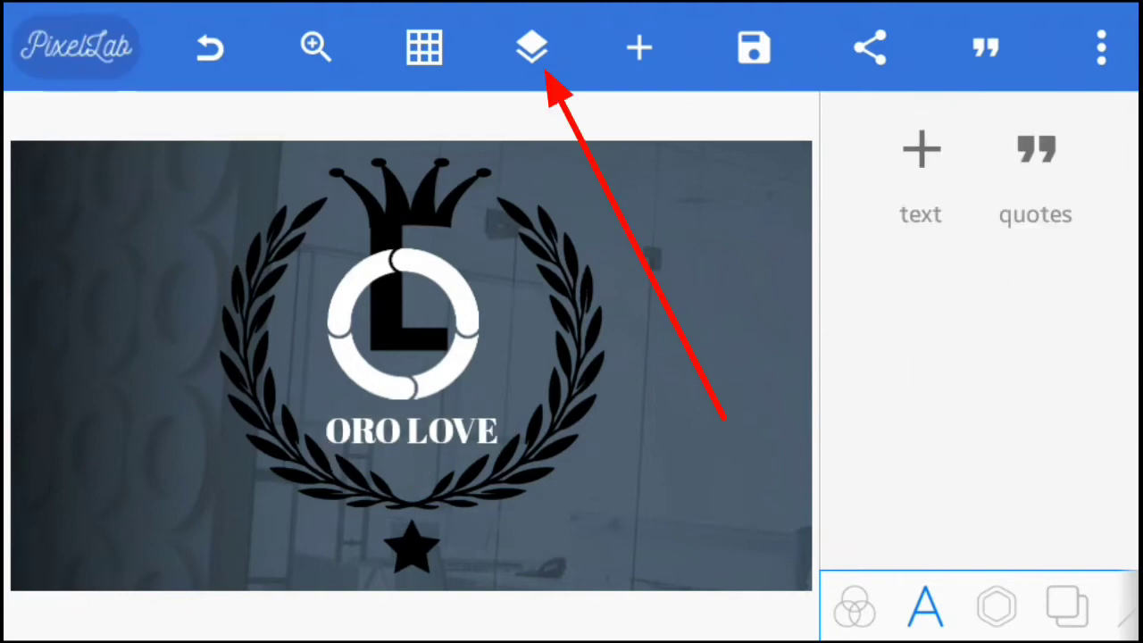
- Merge the wreath, ORO LOVE and crowned L layers into one logo layer
click(533, 46)
click(152, 605)
click(286, 160)
click(286, 300)
click(285, 438)
click(255, 605)
click(841, 419)
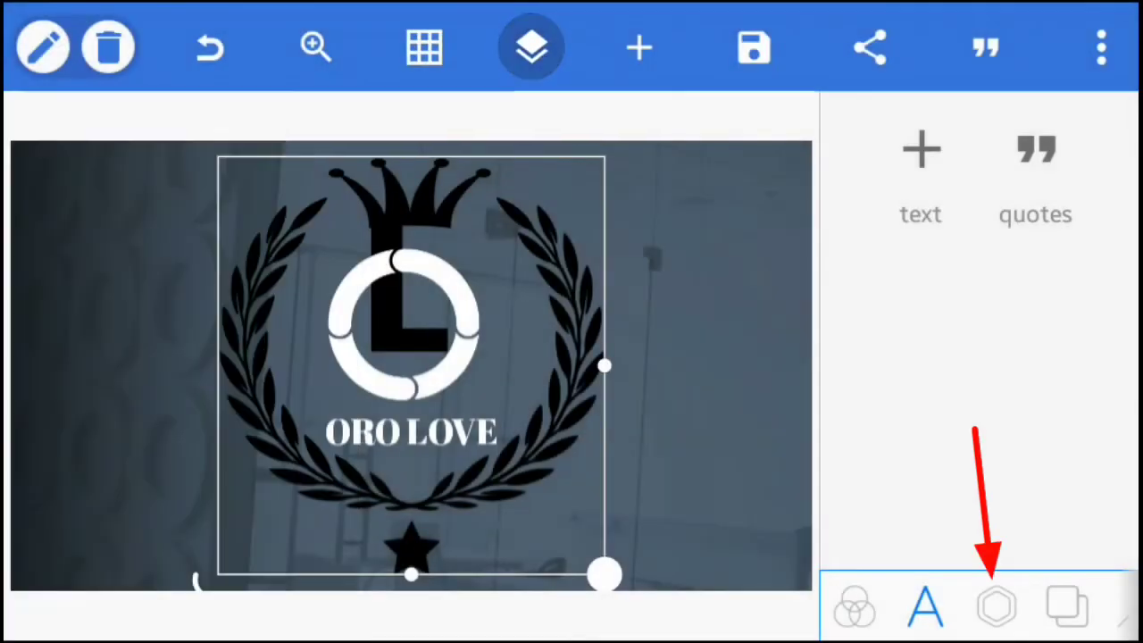
- Centre the merged logo on the photo using relative position
click(413, 365)
click(996, 606)
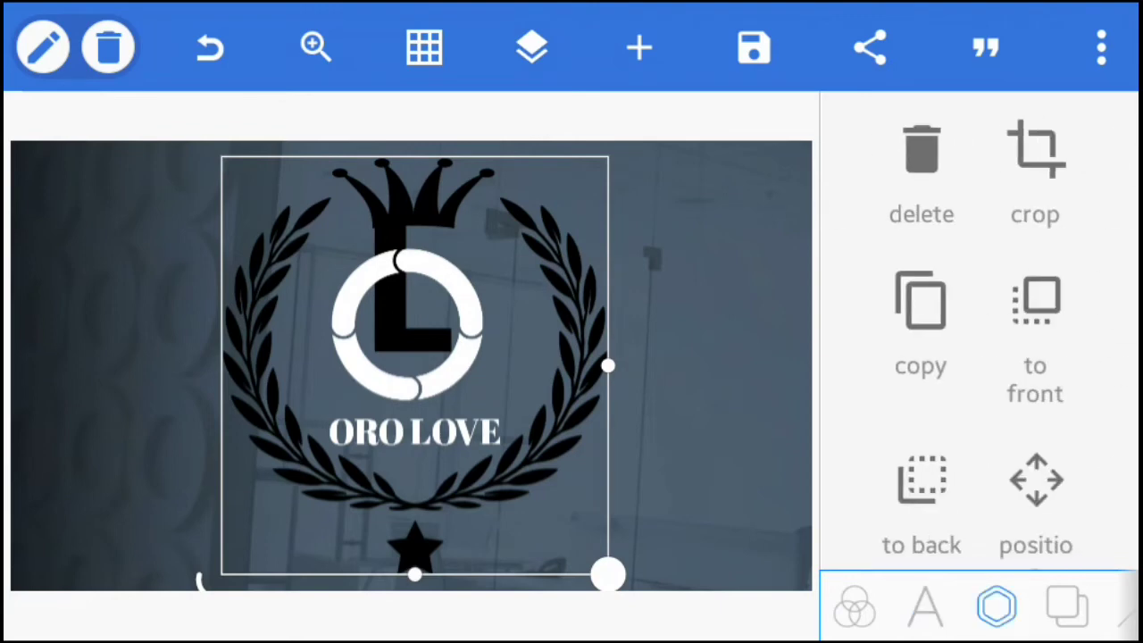
scroll(978, 357, down, 3)
click(921, 231)
click(989, 241)
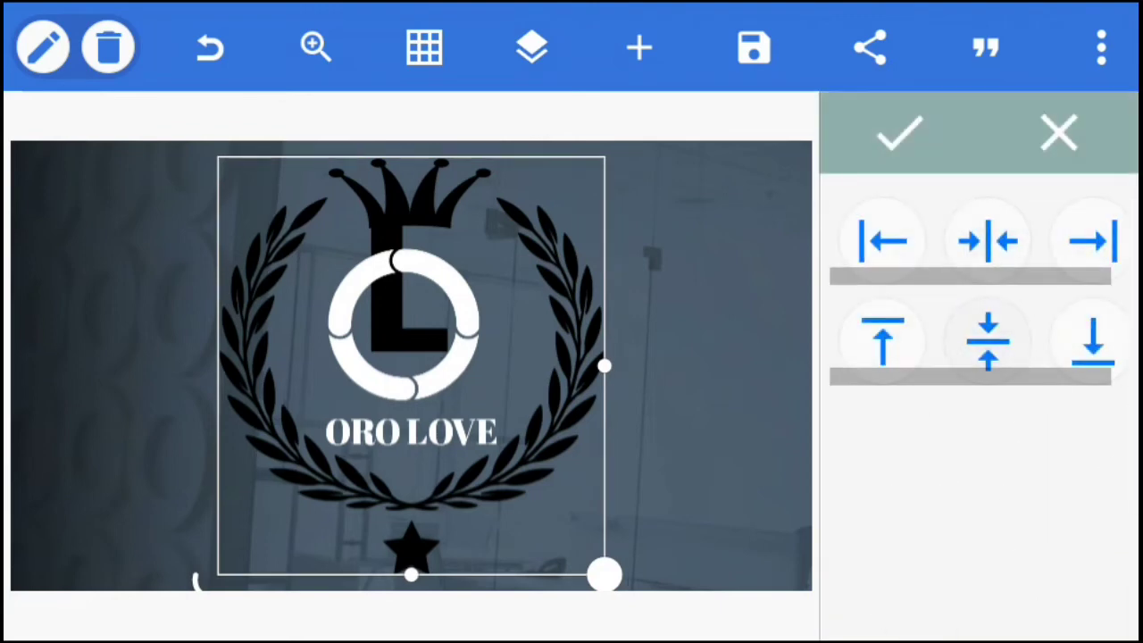
click(899, 134)
scroll(978, 357, down, 3)
scroll(979, 357, up, 5)
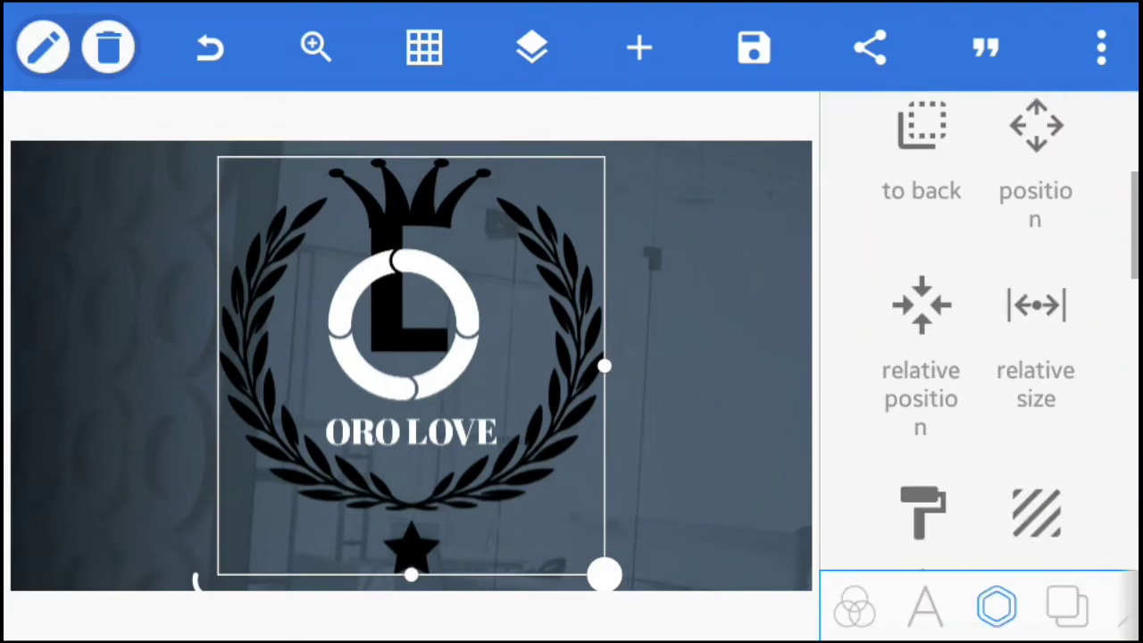
scroll(978, 357, down, 2)
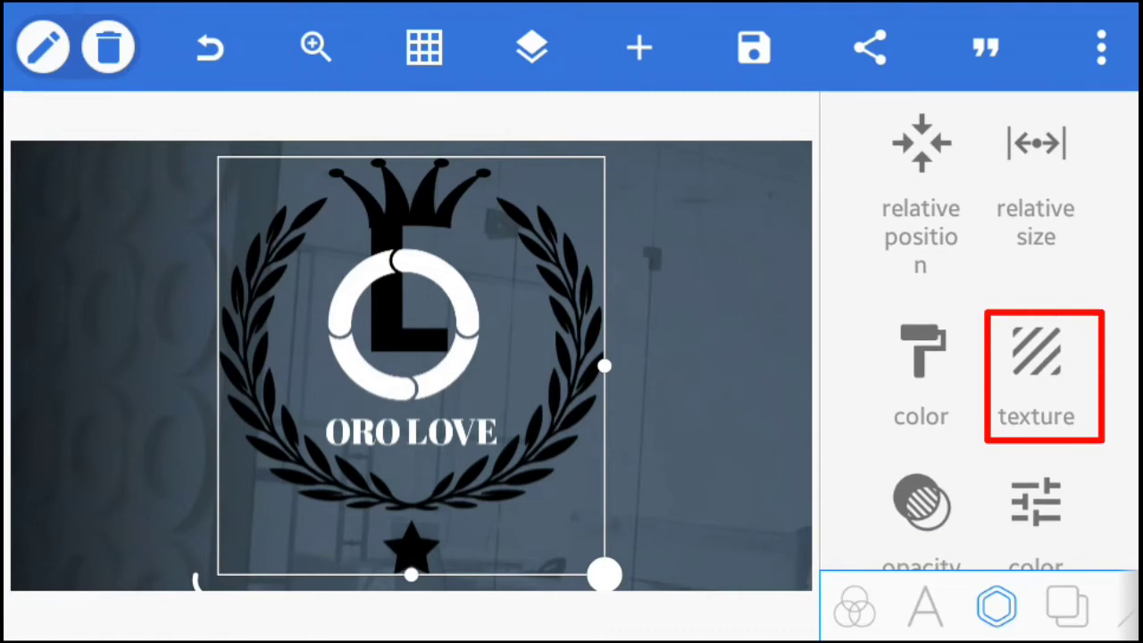
- Fill the logo with a cropped brushed gold texture scaled to 205%
click(1036, 371)
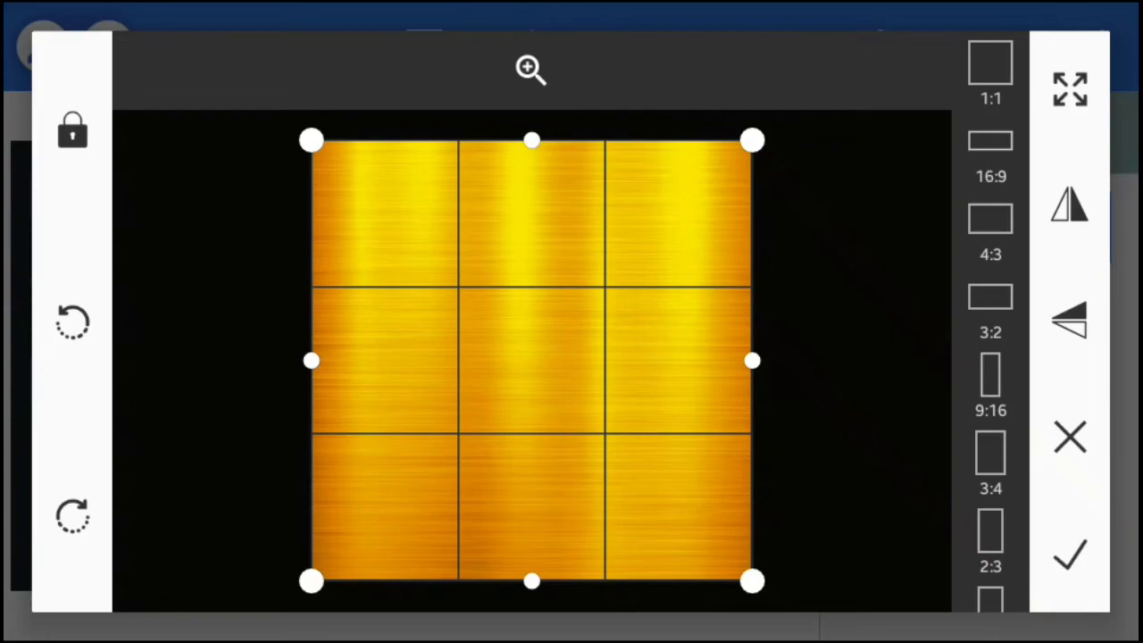
click(1071, 557)
drag(961, 515, 1036, 515)
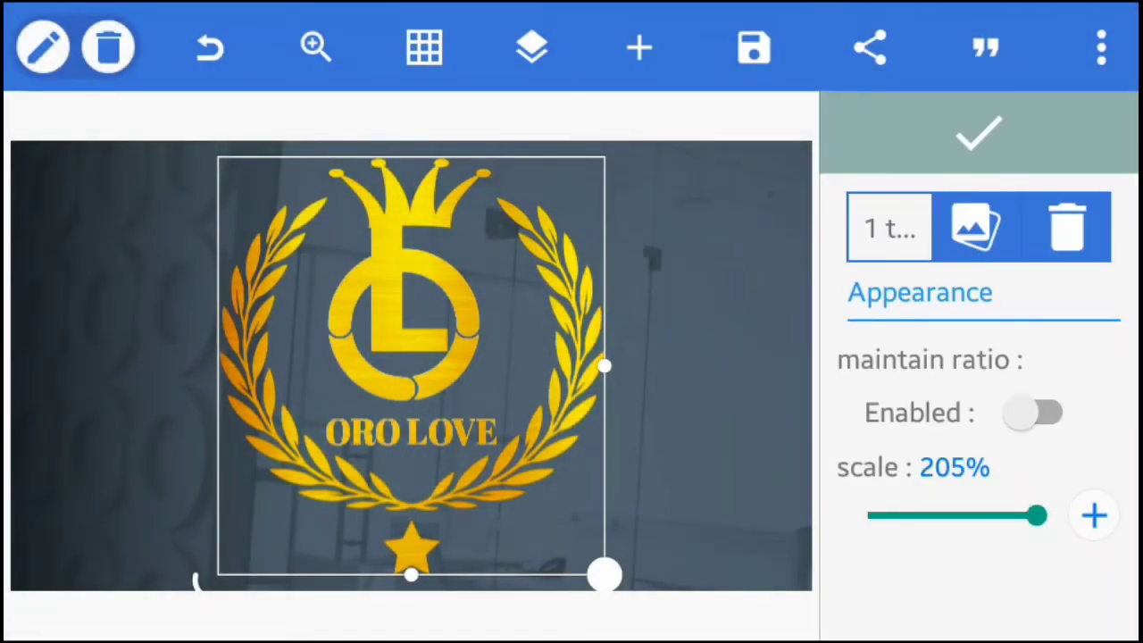
click(980, 134)
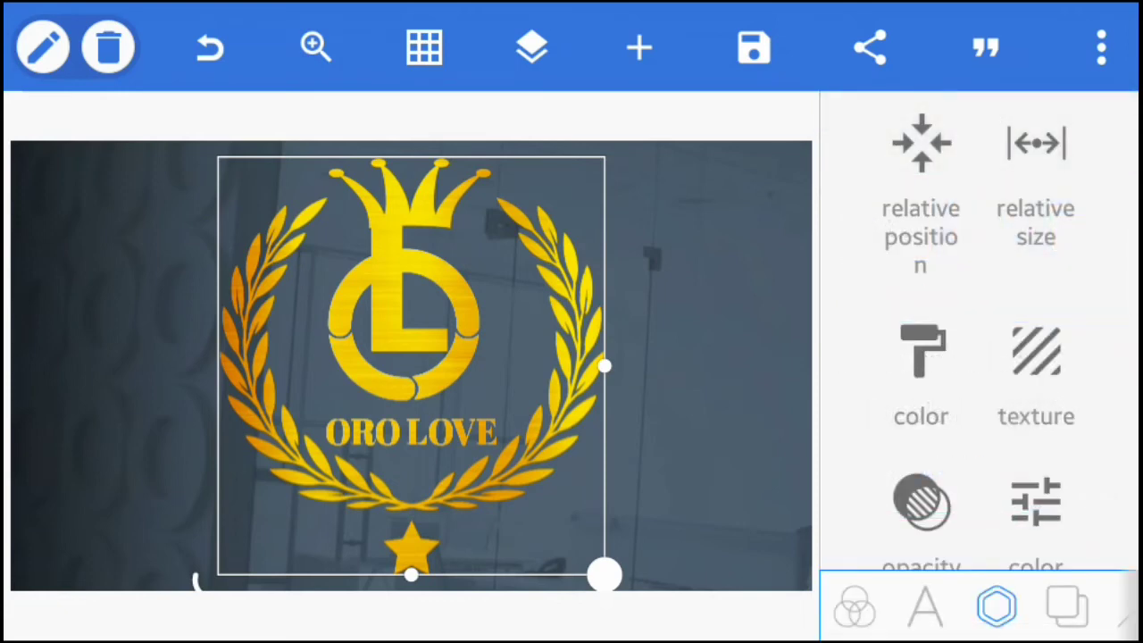
scroll(977, 358, down, 5)
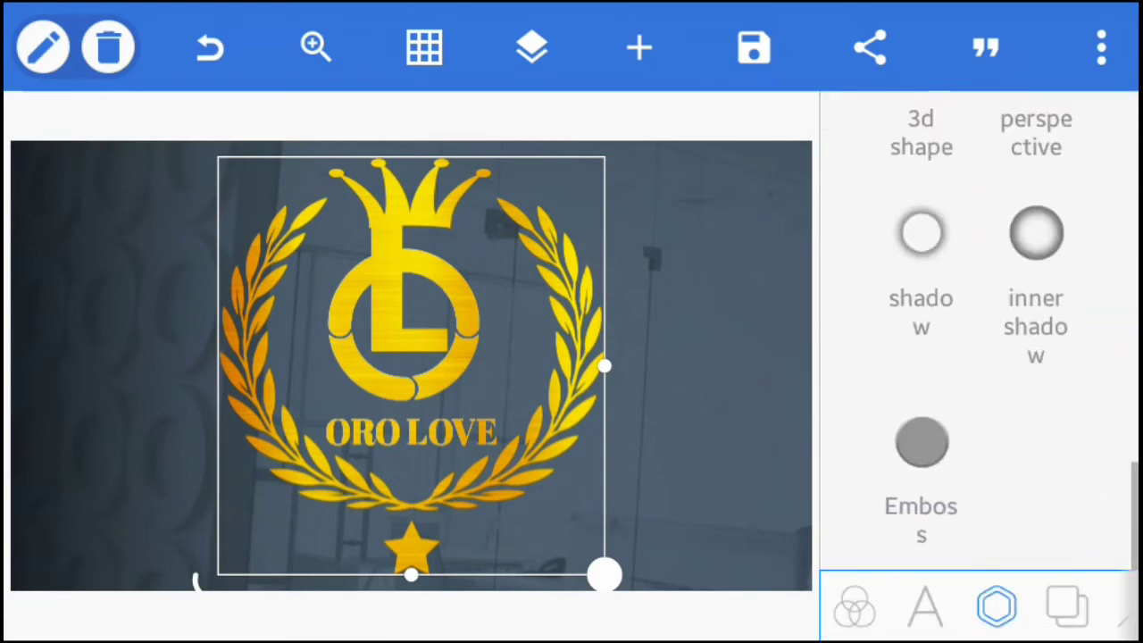
- Give the gold logo a shadow with a small blur radius
click(920, 239)
click(1060, 134)
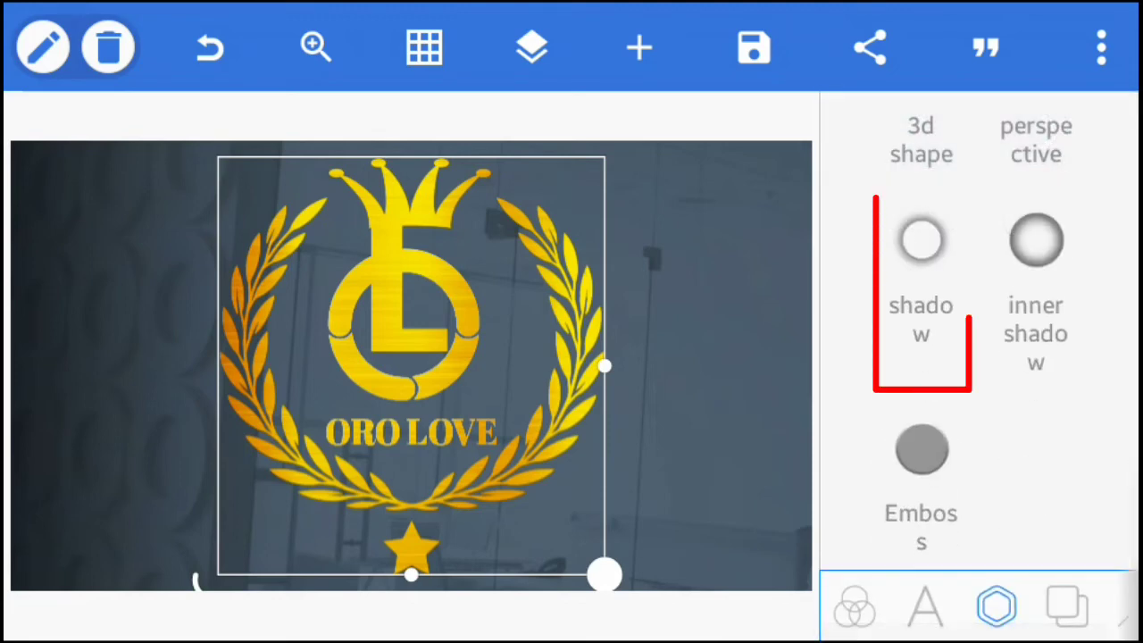
click(921, 239)
click(1046, 221)
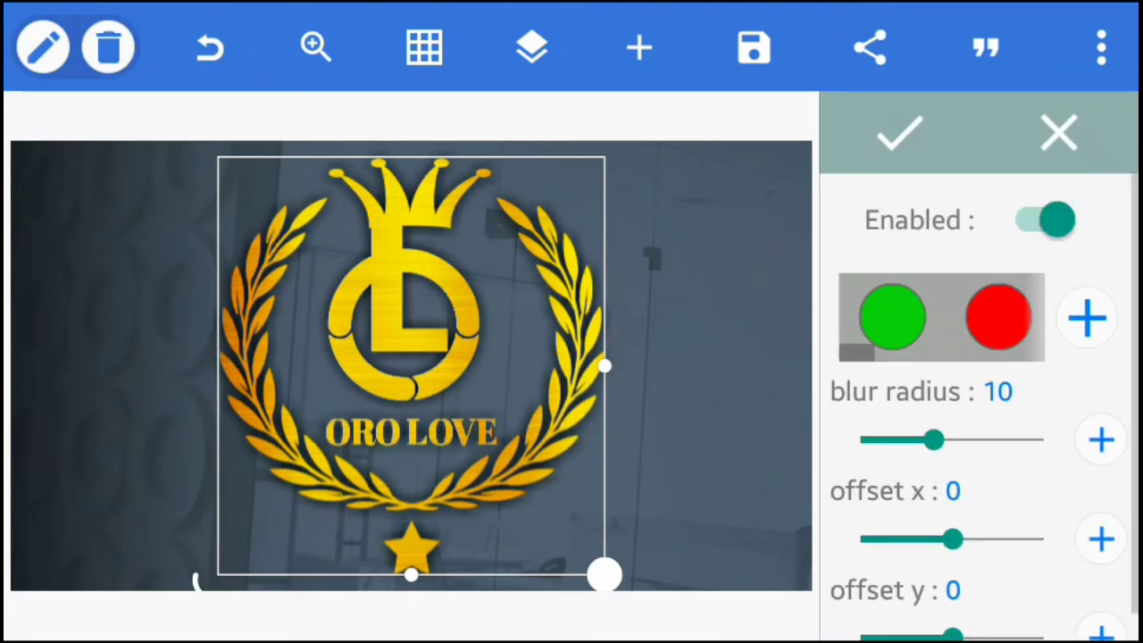
mouse_move(933, 439)
mouse_down()
mouse_move(873, 439)
mouse_move(904, 439)
mouse_up()
click(897, 134)
scroll(982, 358, up, 1)
scroll(983, 357, down, 1)
- Enable emboss with a new light angle, brighter ambient light and sharper highlights
click(921, 449)
click(897, 134)
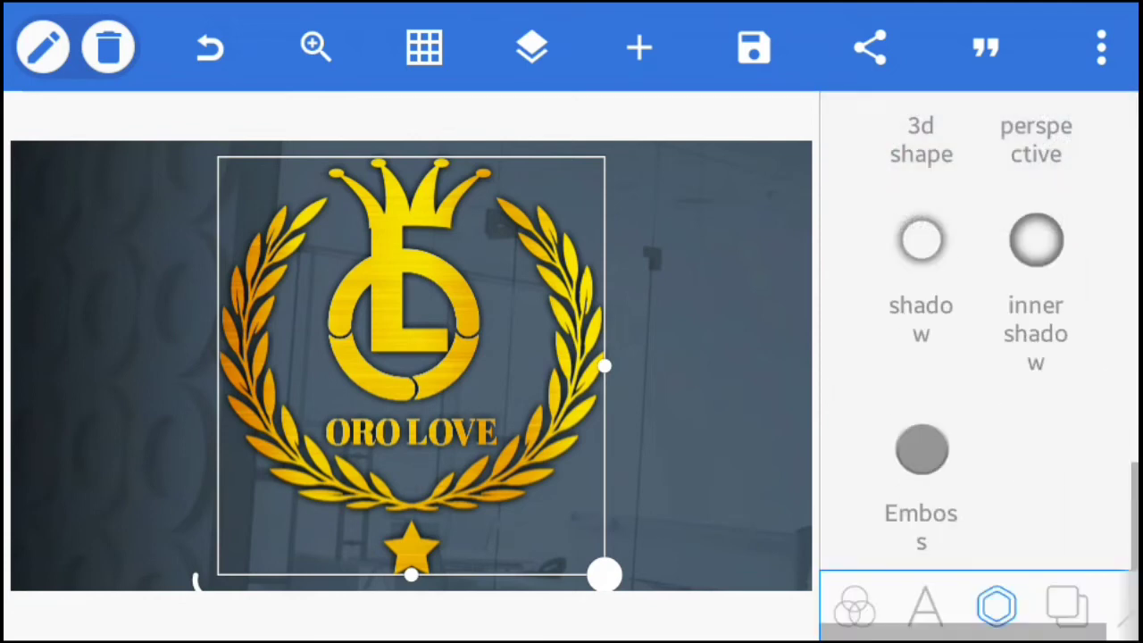
click(920, 449)
click(1036, 220)
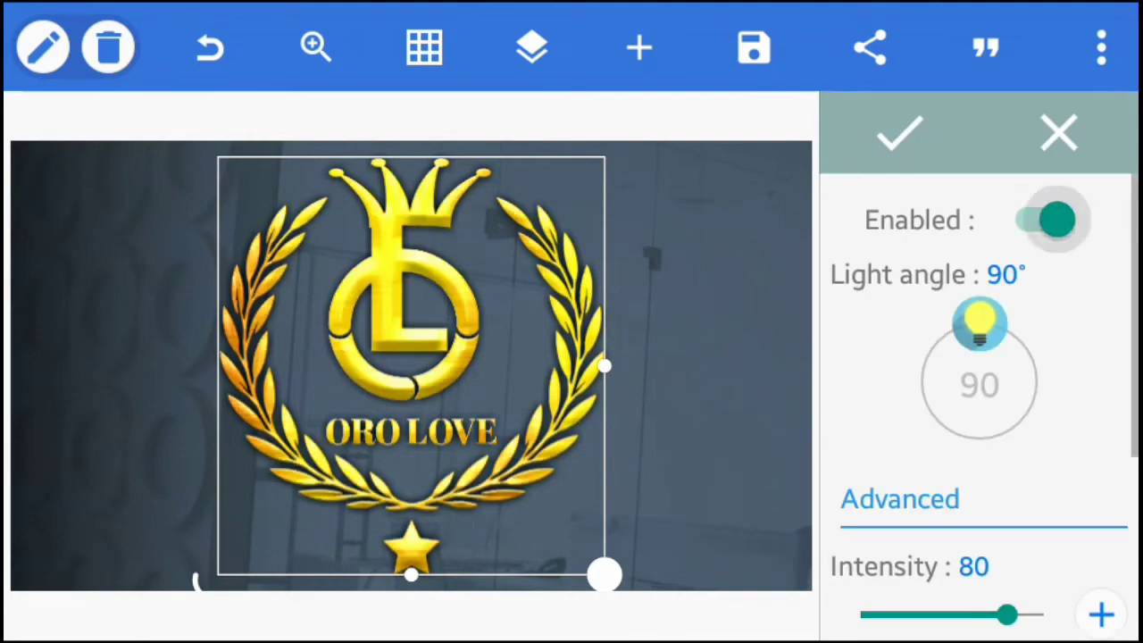
mouse_move(979, 325)
mouse_down()
mouse_move(1036, 375)
mouse_move(980, 437)
mouse_up()
scroll(979, 447, down, 2)
mouse_move(1006, 500)
mouse_down()
mouse_move(939, 500)
mouse_move(1045, 500)
mouse_up()
scroll(980, 447, down, 2)
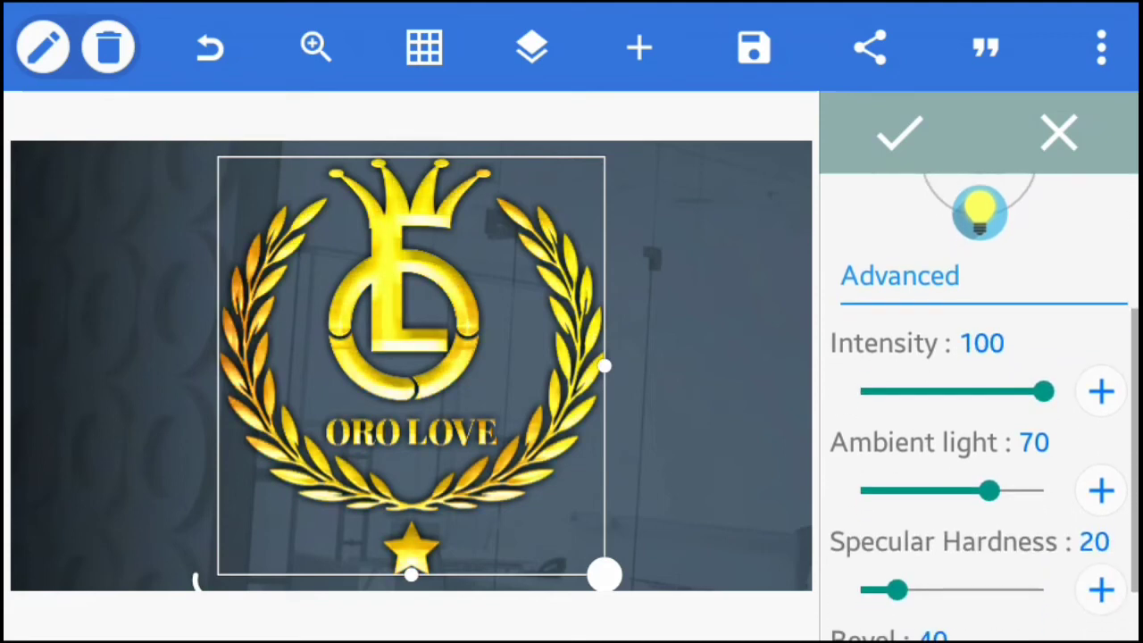
mouse_move(989, 489)
mouse_down()
mouse_move(1045, 490)
mouse_move(944, 489)
mouse_move(1044, 489)
mouse_up()
drag(896, 589, 1043, 589)
- Keep the emboss, add a depth-1 3D extrusion to the logo, and deselect it
click(900, 134)
scroll(980, 402, up, 3)
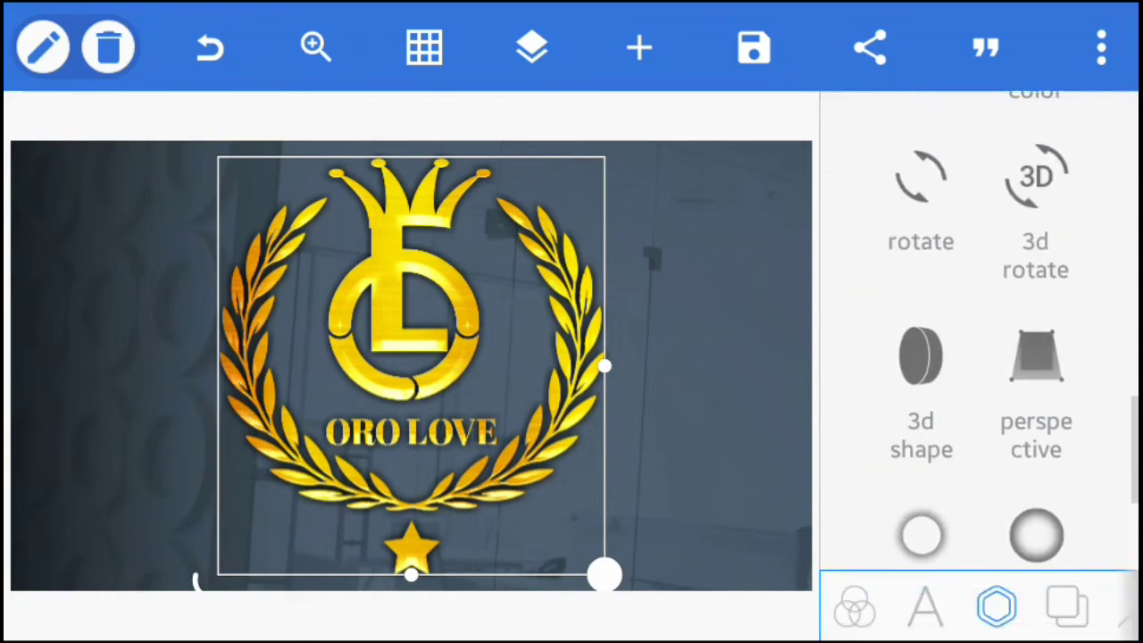
click(920, 384)
click(1036, 221)
scroll(979, 402, down, 2)
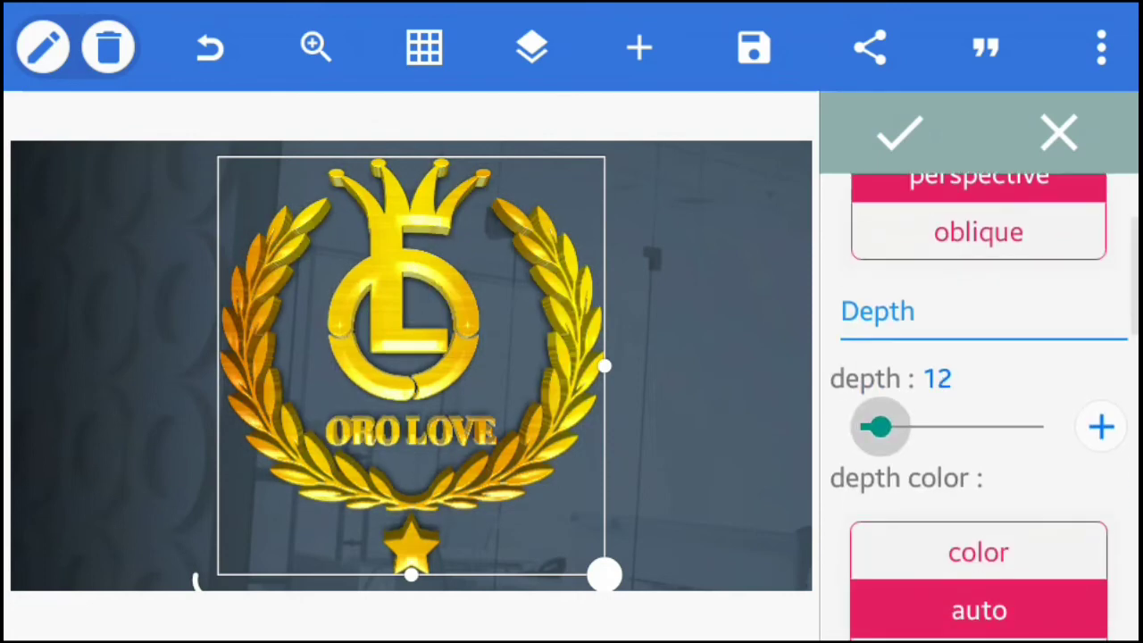
drag(881, 426, 859, 427)
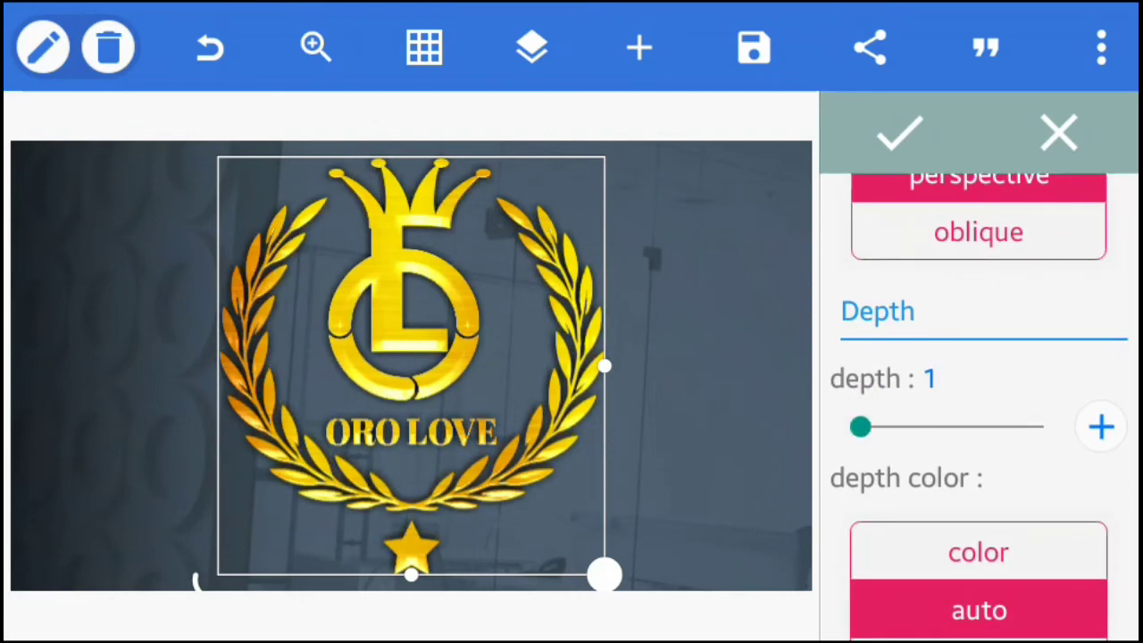
click(898, 134)
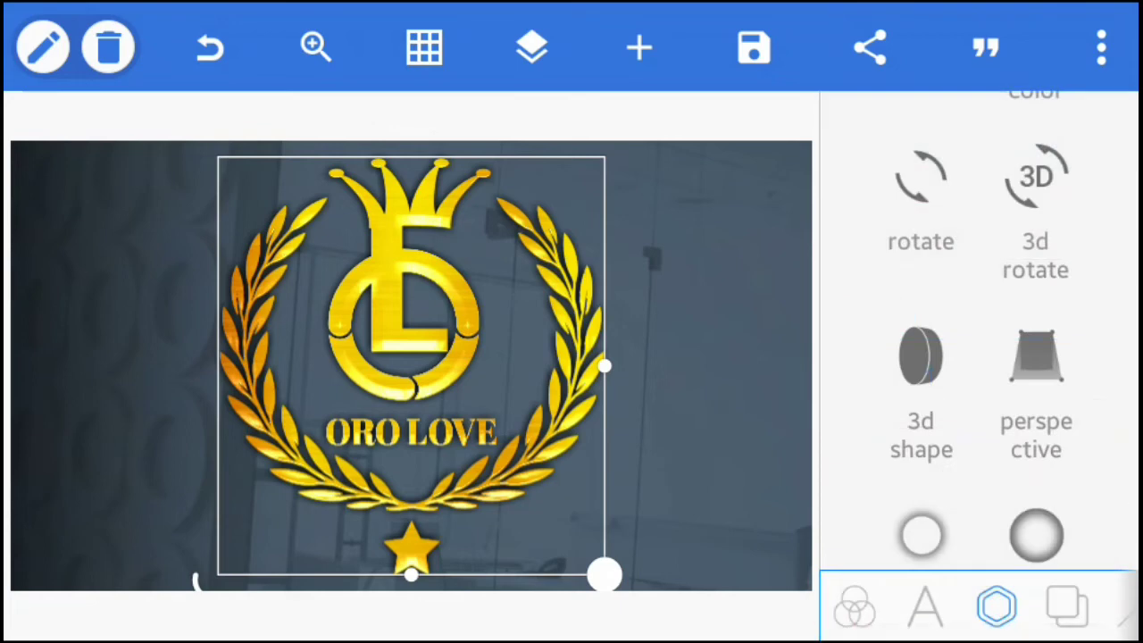
click(714, 357)
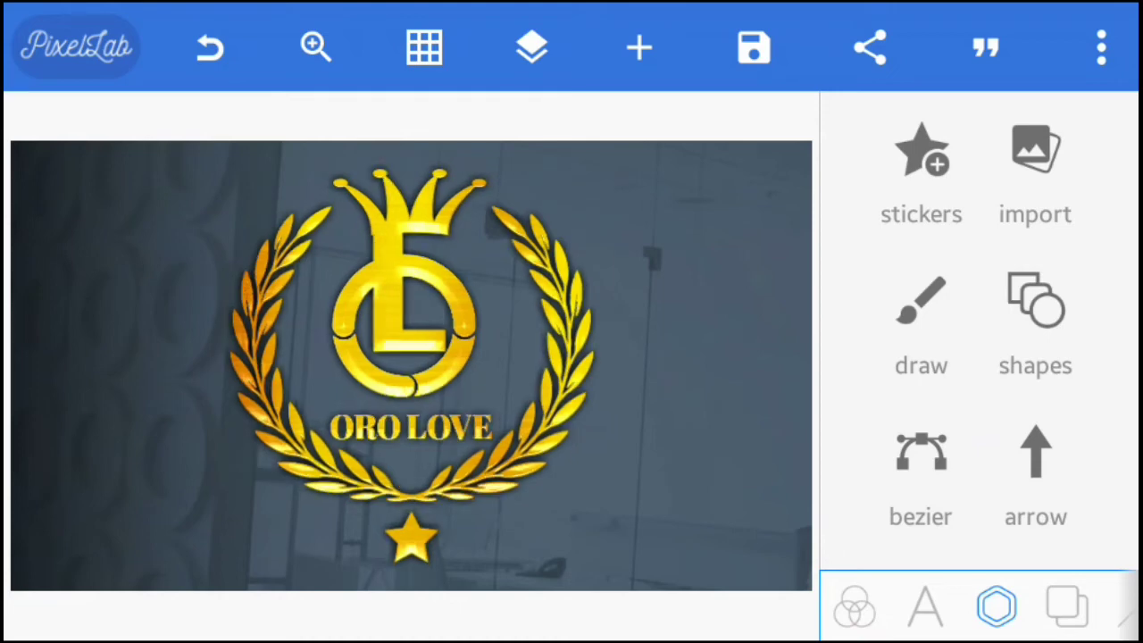
- Resize the canvas to the Youtube channel banner preset, 2560×1440
click(1101, 47)
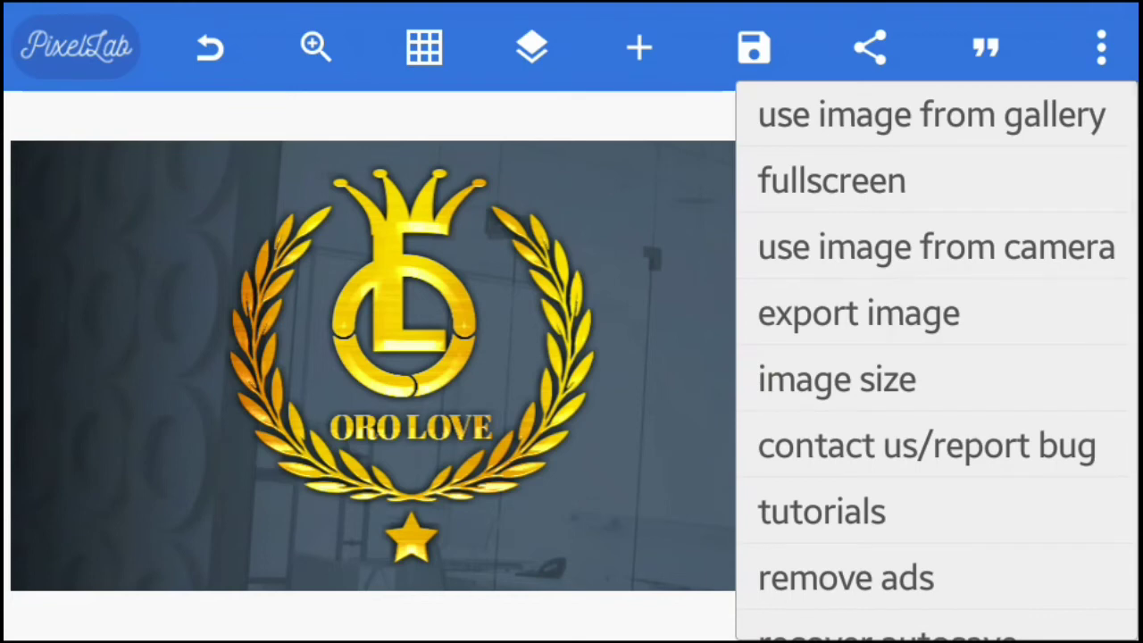
click(837, 379)
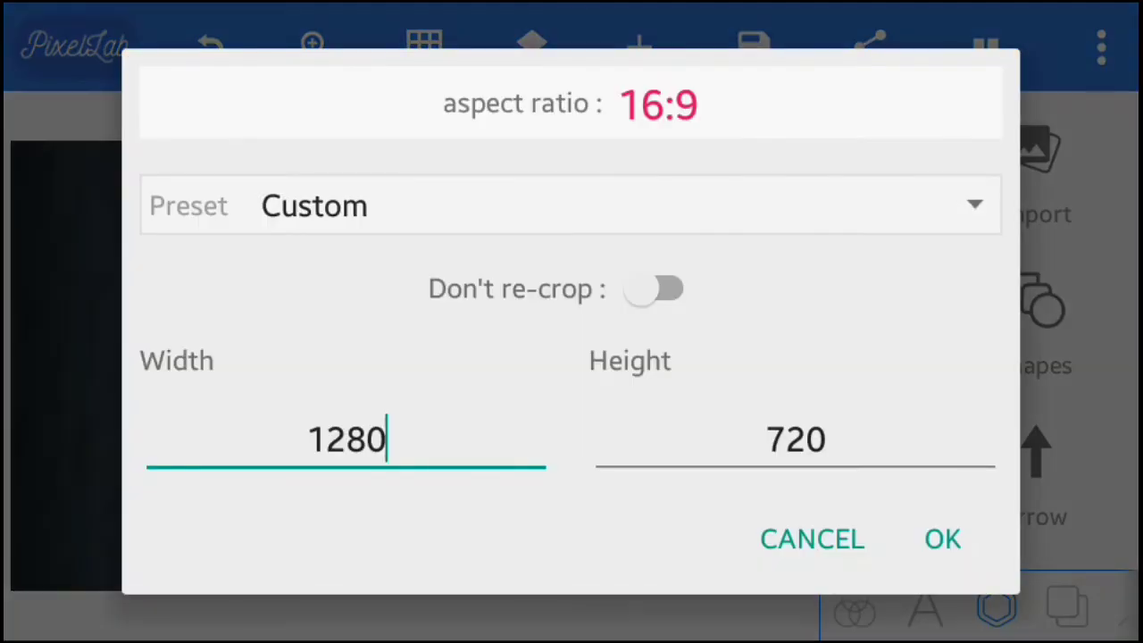
click(616, 206)
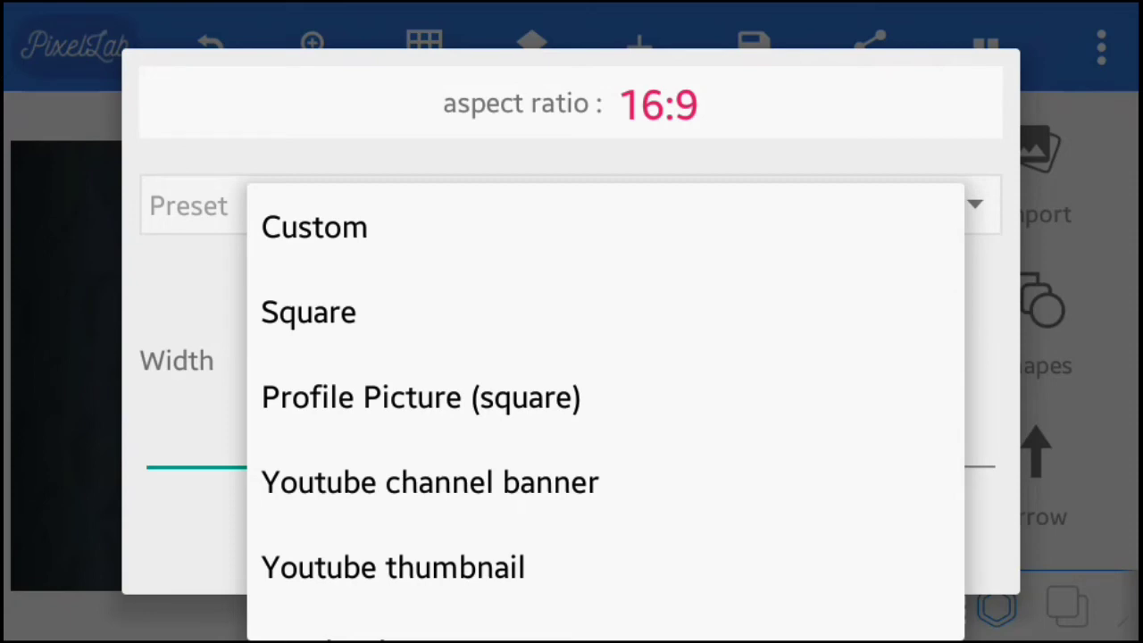
click(430, 481)
click(943, 539)
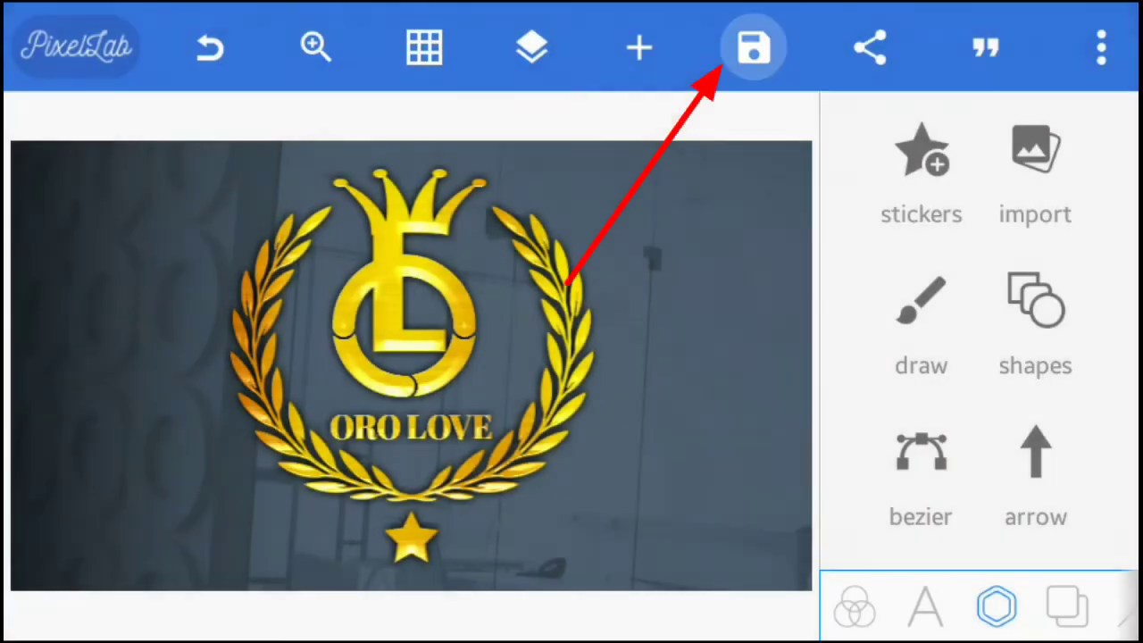
- Save the gold crest on the photo to the gallery as an ultra-quality image
click(752, 47)
click(847, 181)
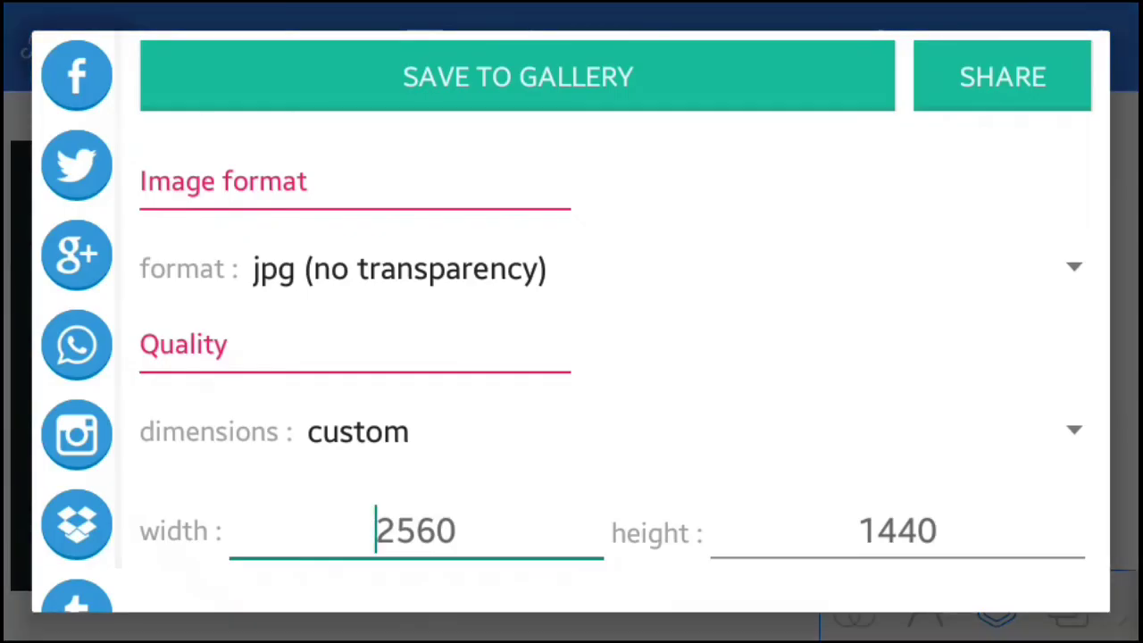
click(696, 431)
click(339, 423)
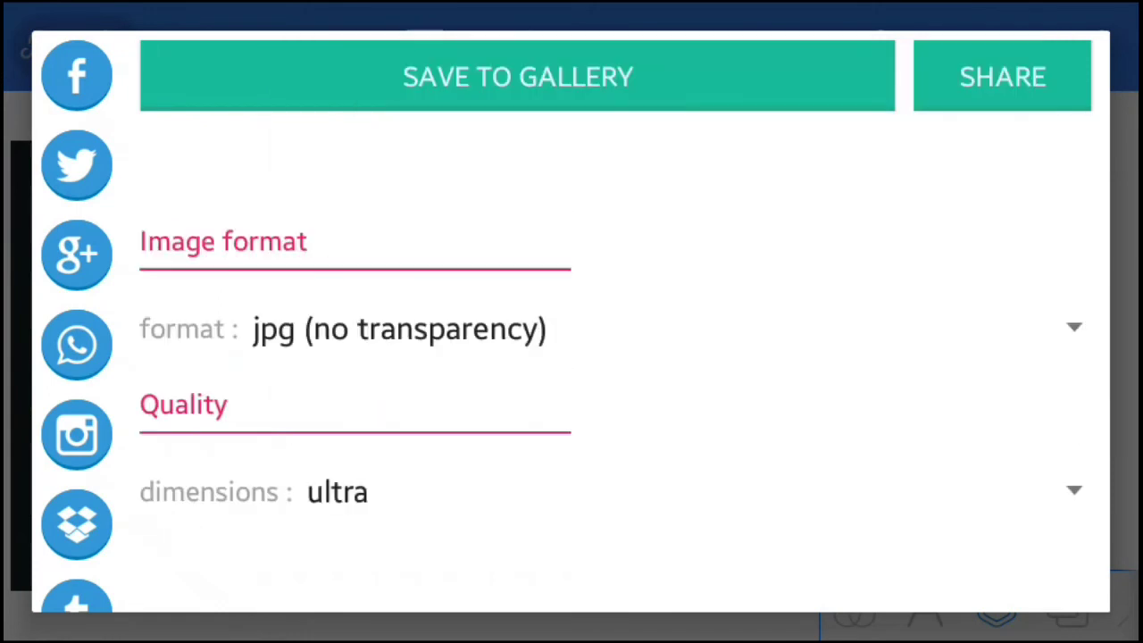
click(517, 76)
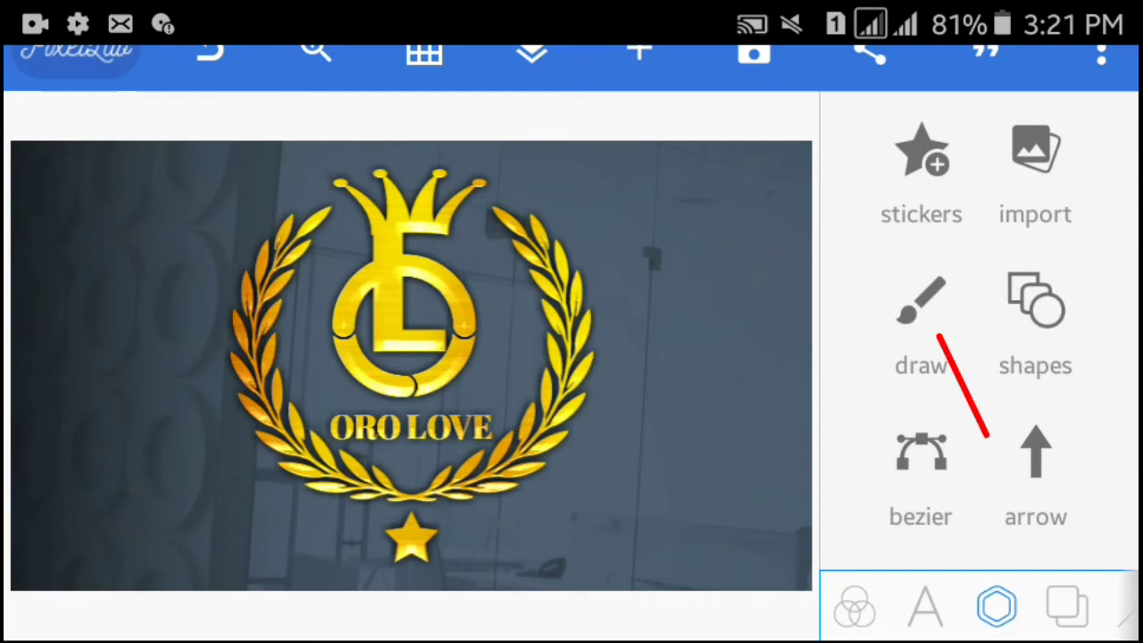
- Swap the background photo for a solid black colour fill
click(1067, 607)
click(920, 174)
scroll(941, 402, right, 5)
scroll(941, 402, right, 5)
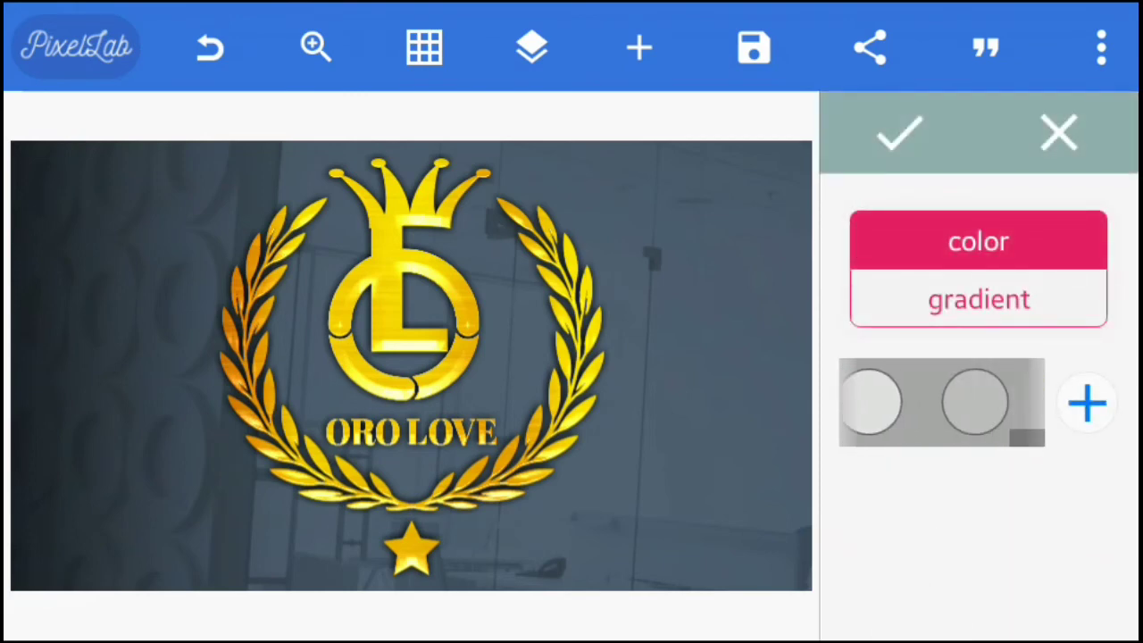
click(965, 402)
scroll(941, 402, right, 2)
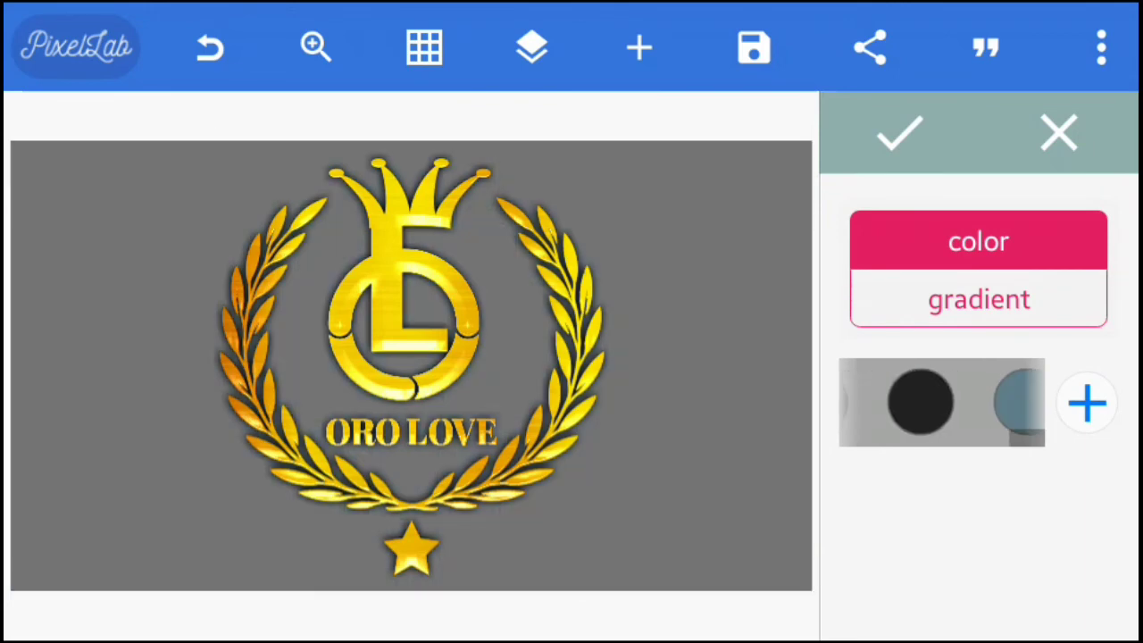
click(920, 402)
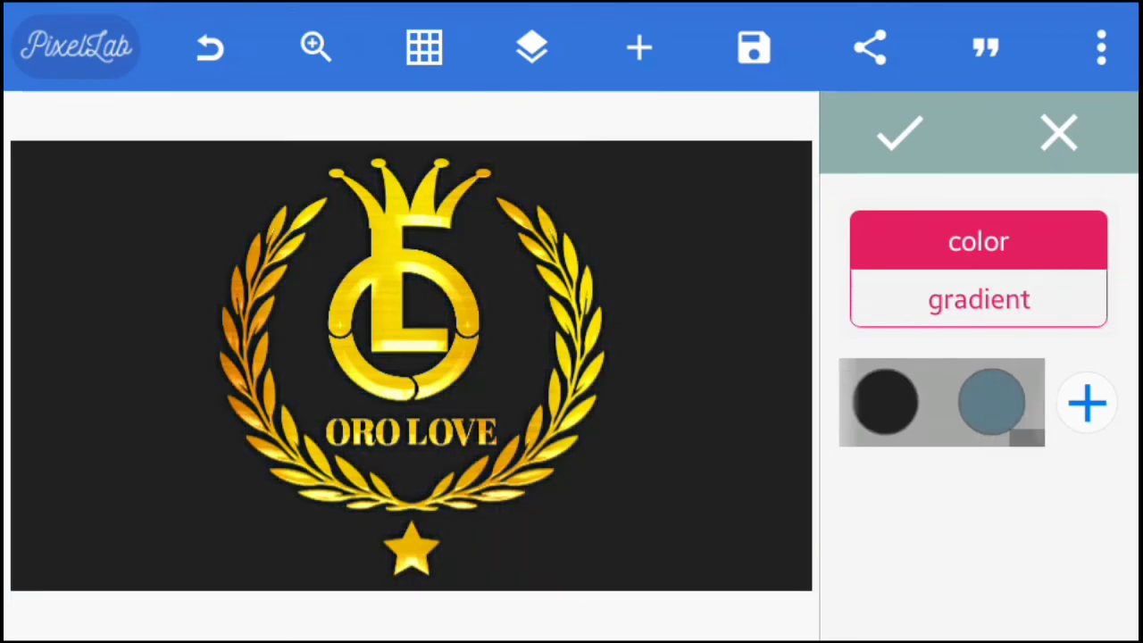
- Keep the black background, then recolour the crest layer bright red
click(899, 132)
click(532, 46)
click(112, 161)
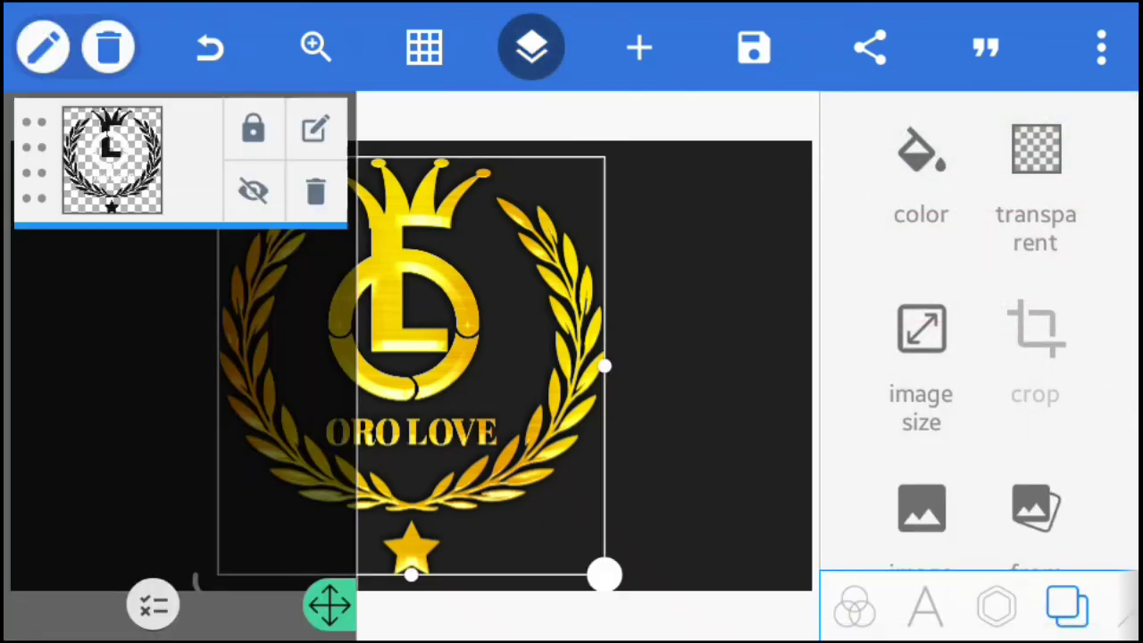
click(532, 46)
click(996, 607)
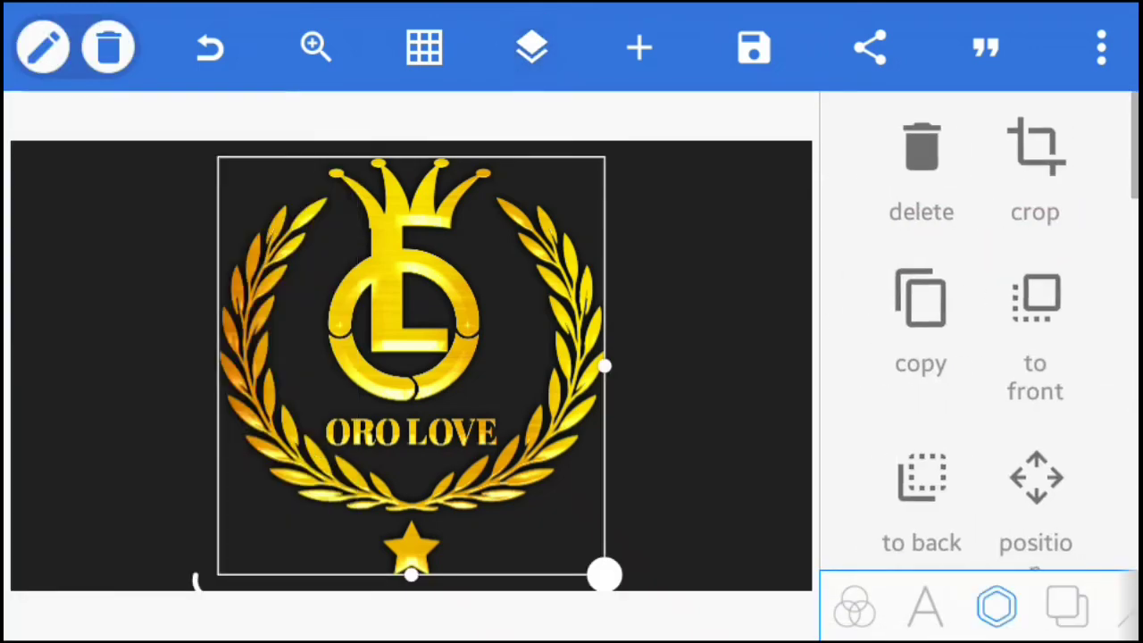
scroll(979, 357, down, 5)
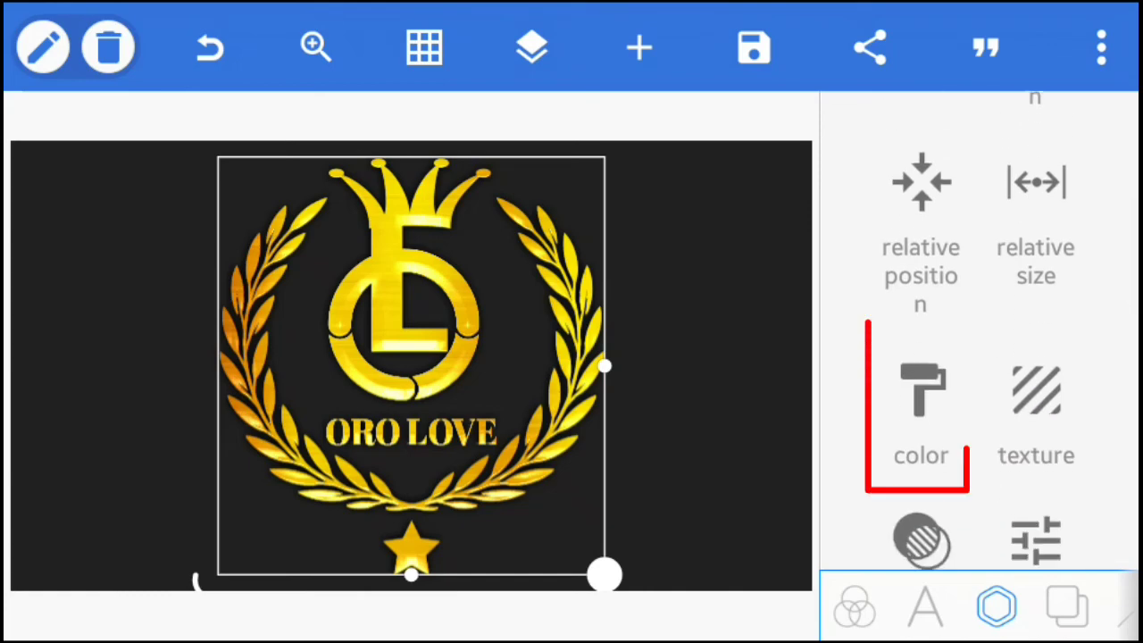
click(920, 410)
click(1036, 221)
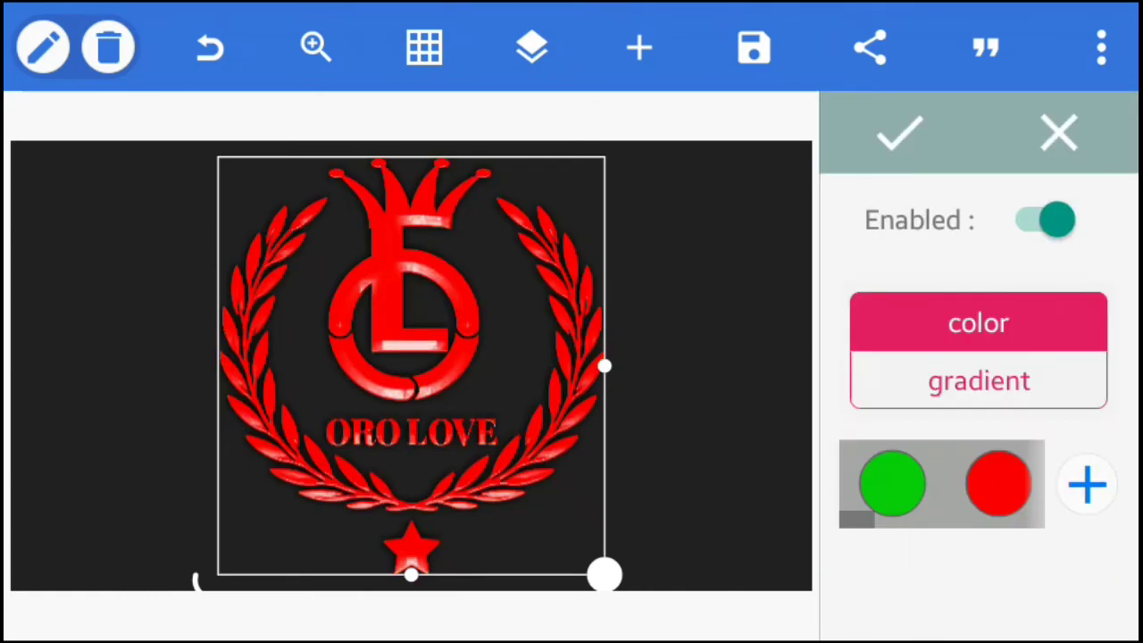
click(899, 134)
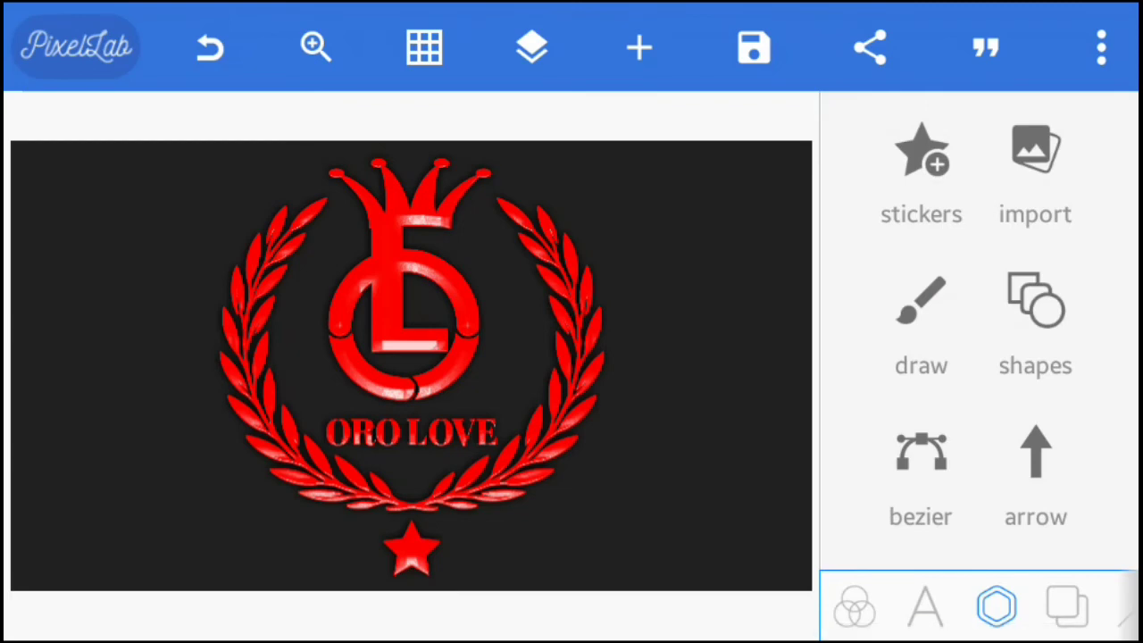
- Resize the canvas to the Square preset, 1024×1024
click(1101, 46)
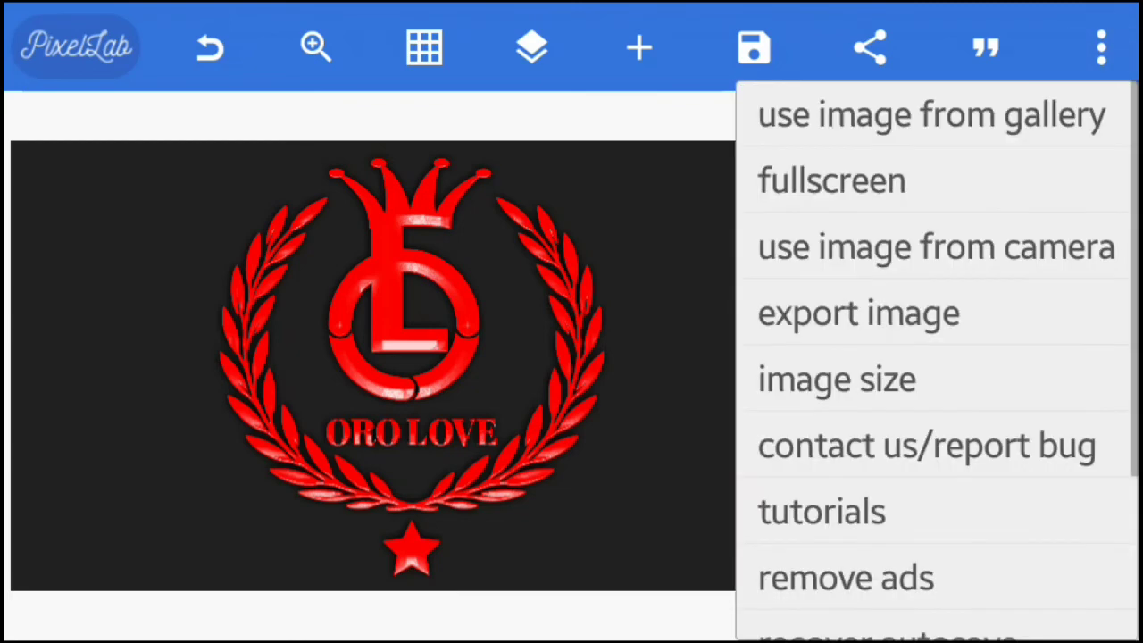
click(836, 379)
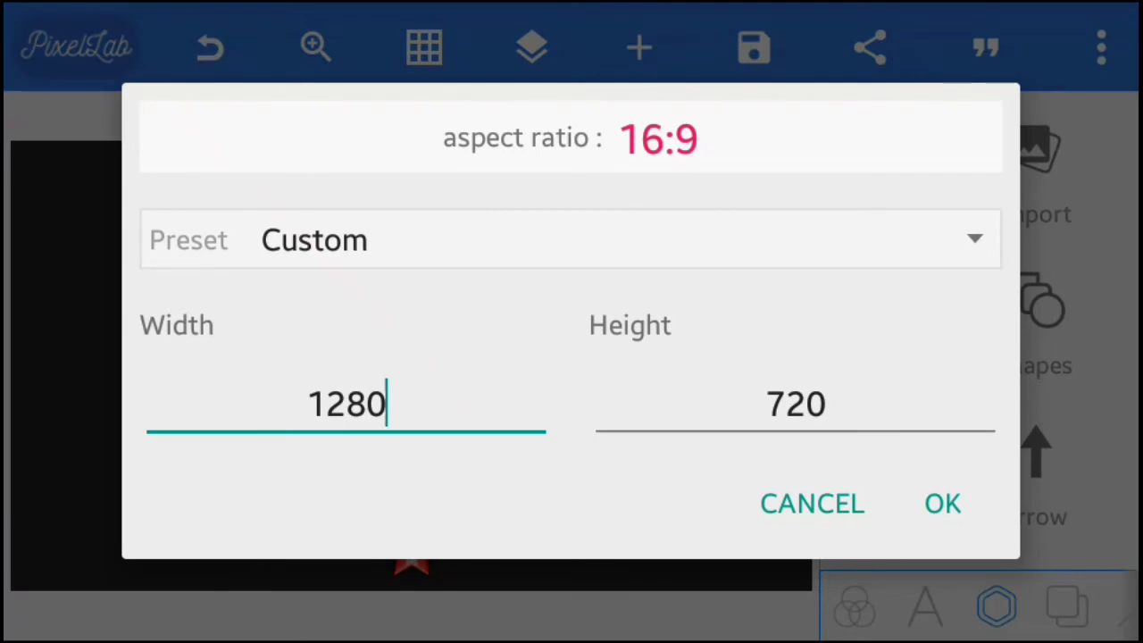
click(625, 239)
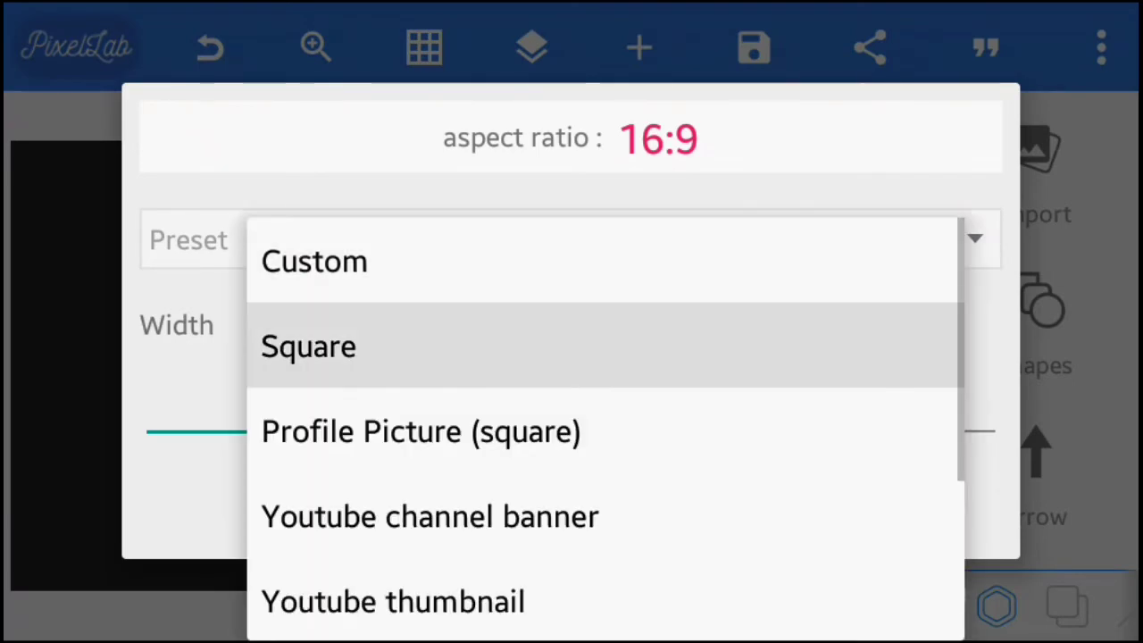
click(536, 344)
click(942, 503)
- Enlarge the red crest, centre it on the canvas, and deselect it
click(464, 312)
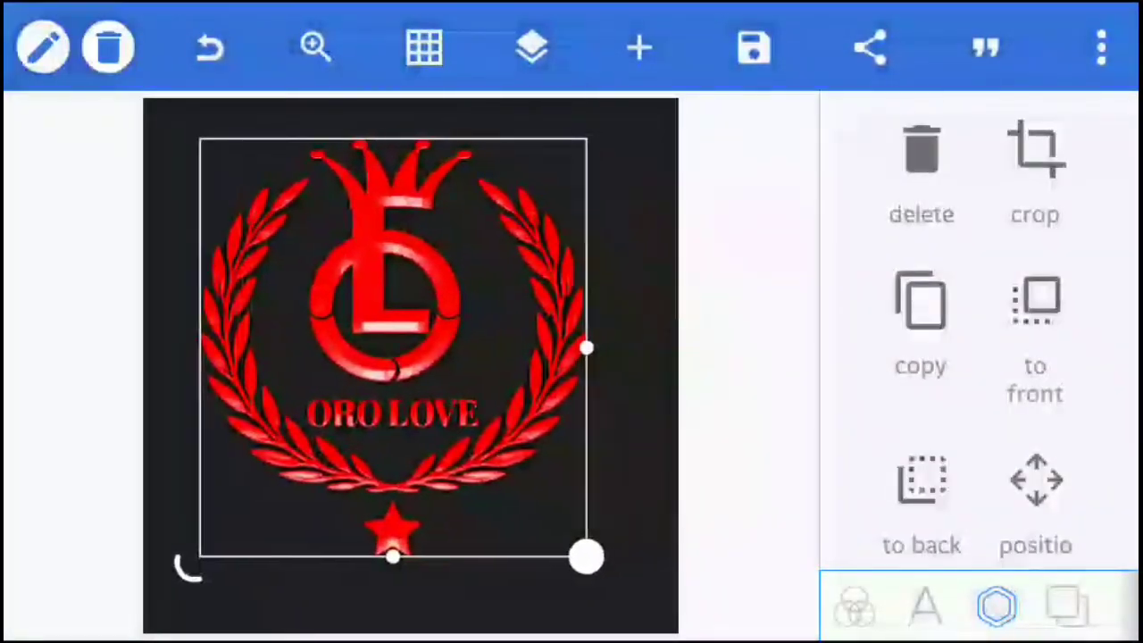
drag(580, 553, 657, 623)
scroll(978, 358, down, 3)
click(923, 525)
click(989, 342)
click(988, 242)
click(900, 134)
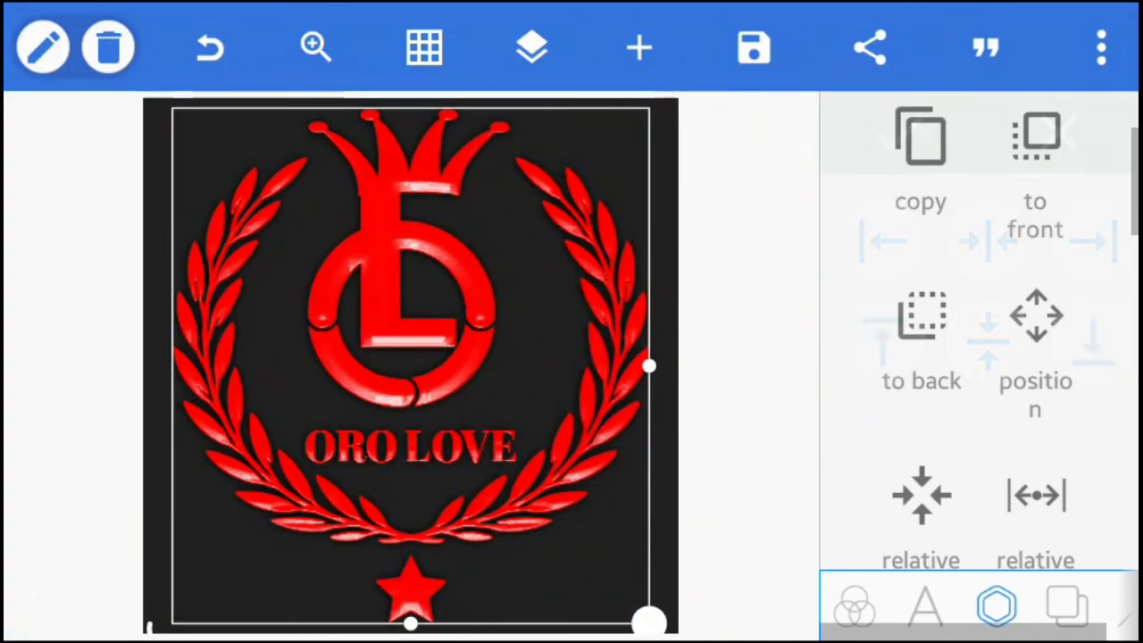
click(533, 46)
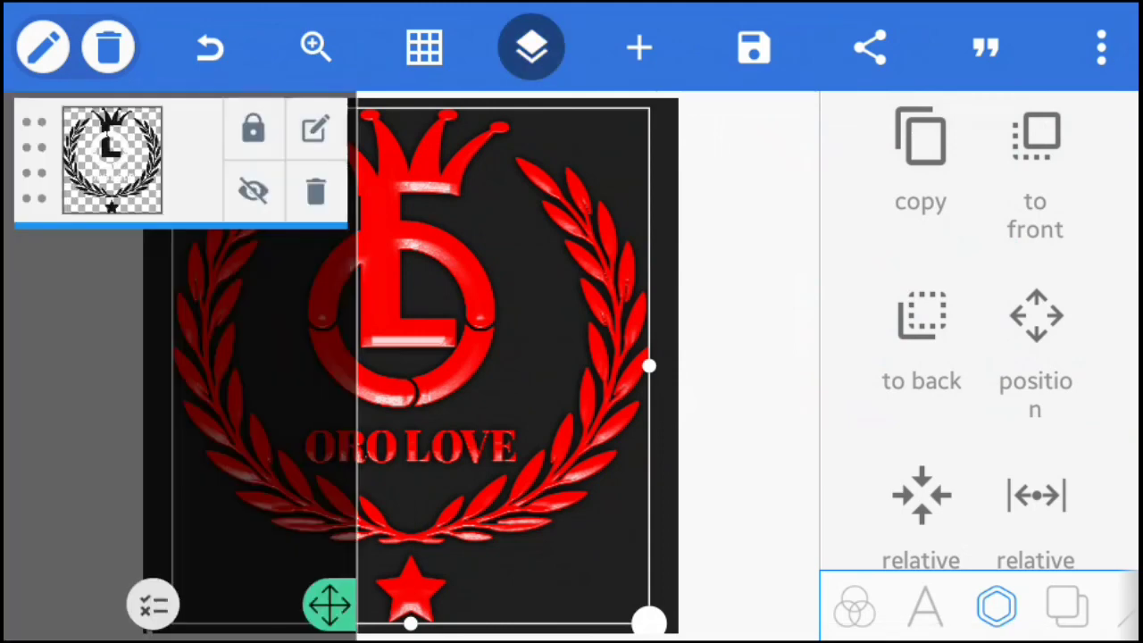
click(71, 358)
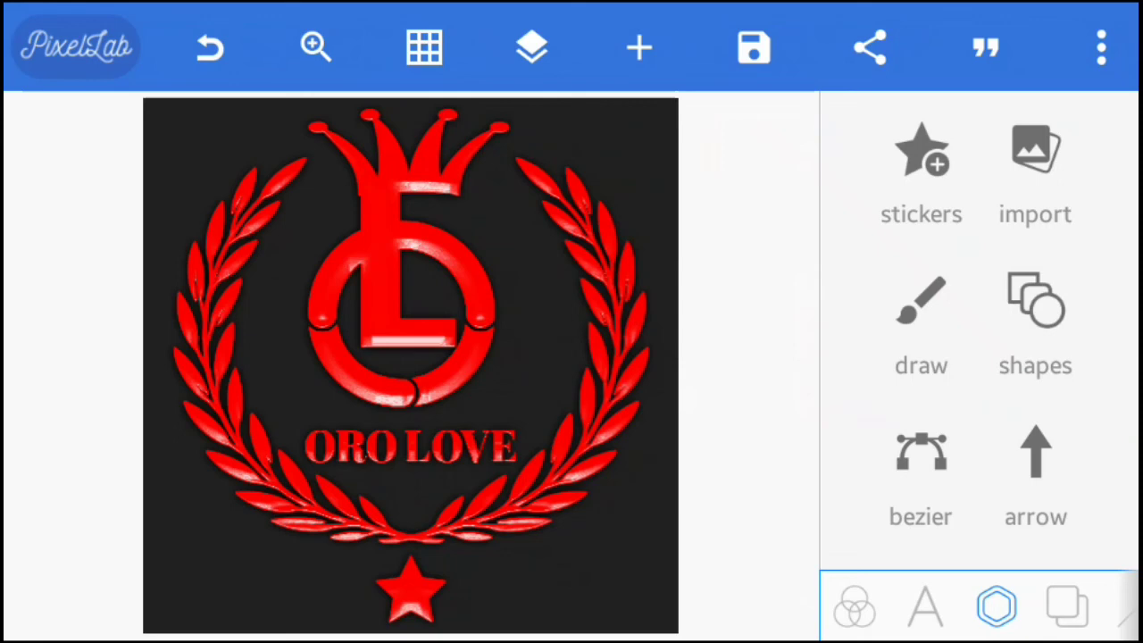
- Save the red crest on black to the gallery as an ultra-quality JPG
click(754, 46)
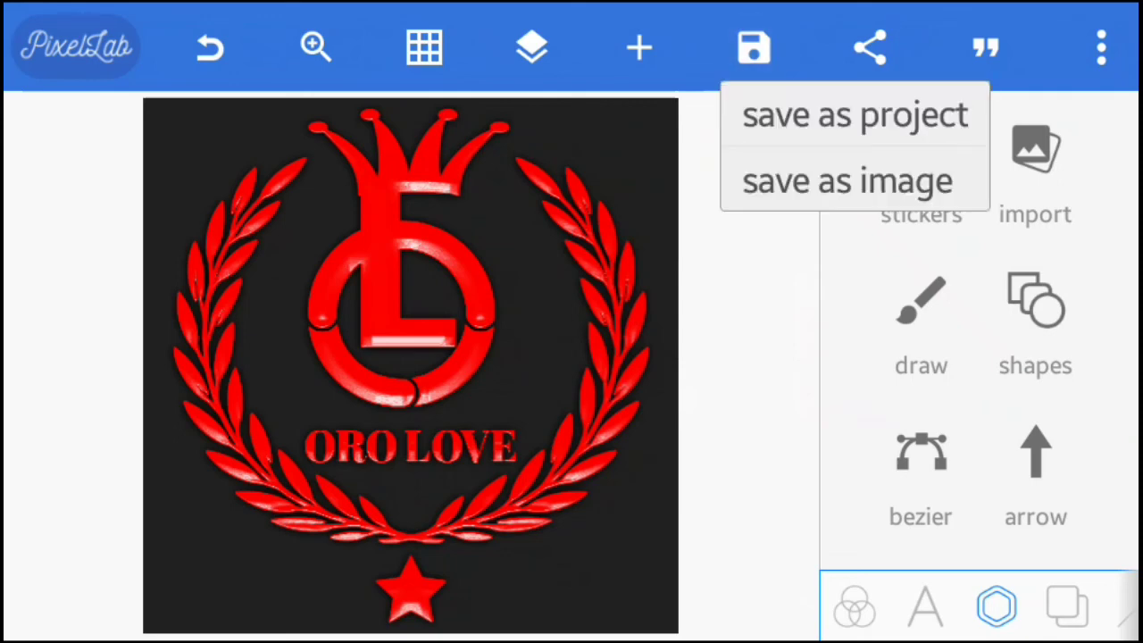
click(849, 181)
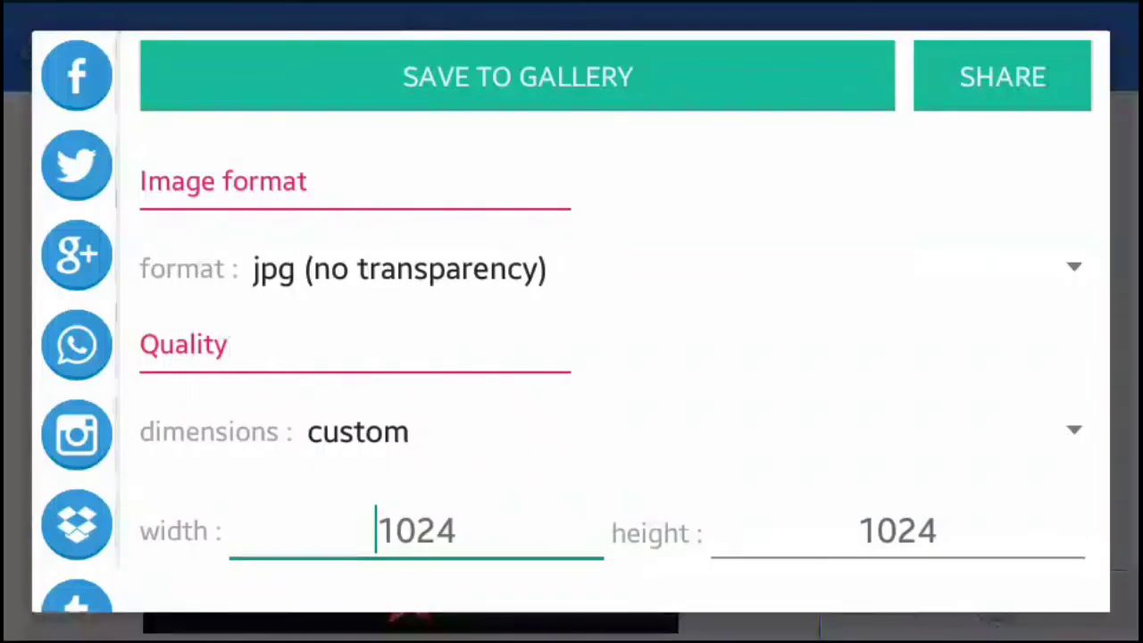
click(697, 431)
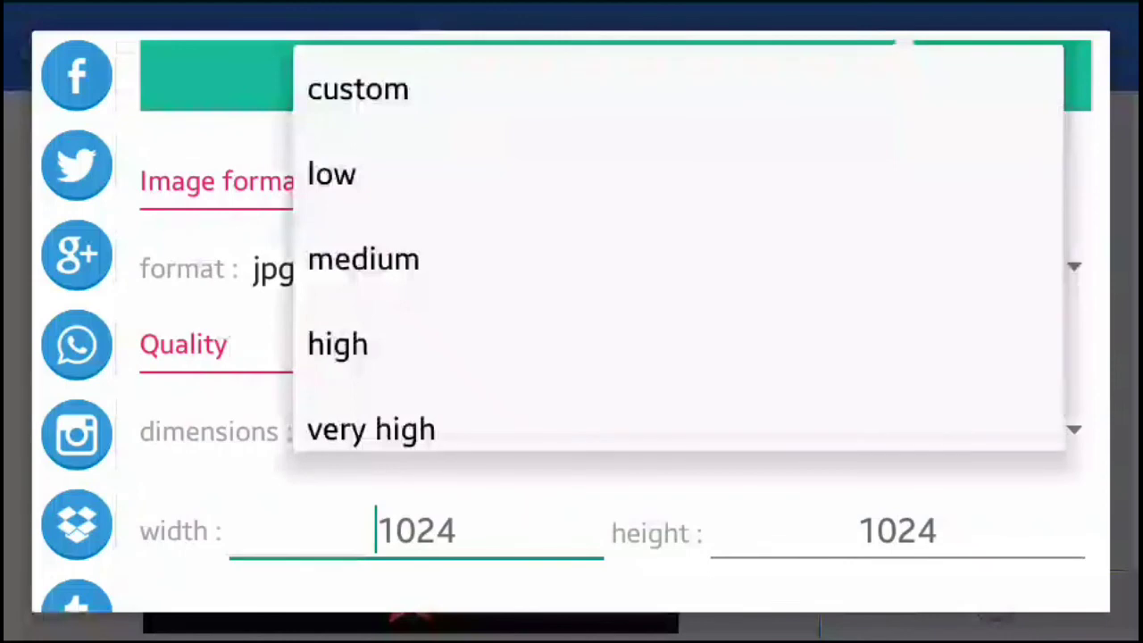
scroll(679, 267, down, 2)
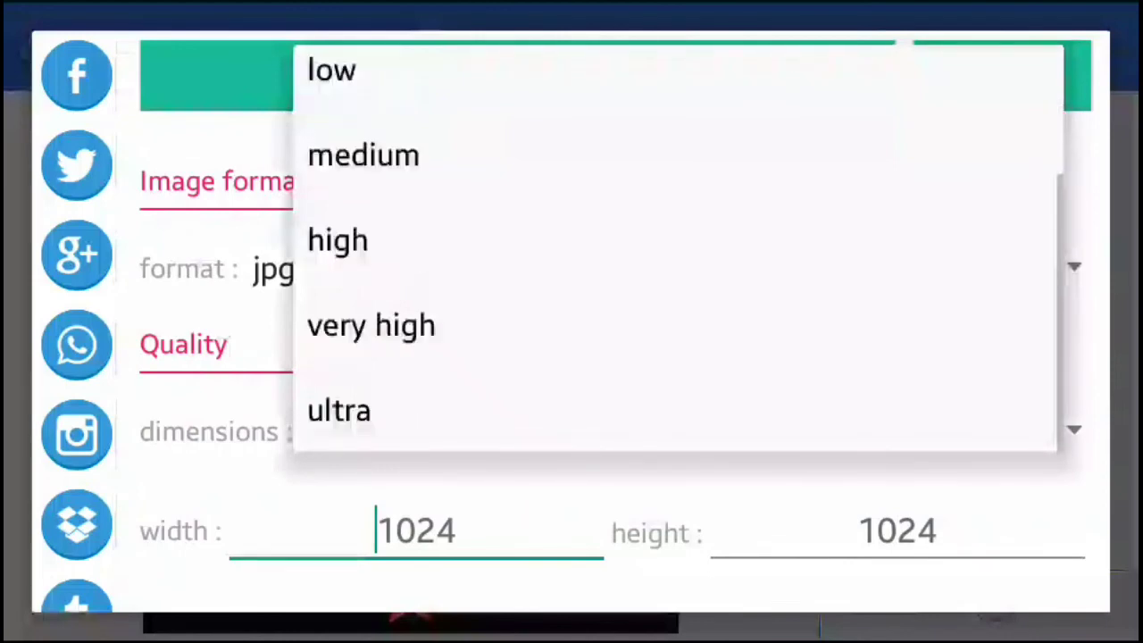
click(339, 411)
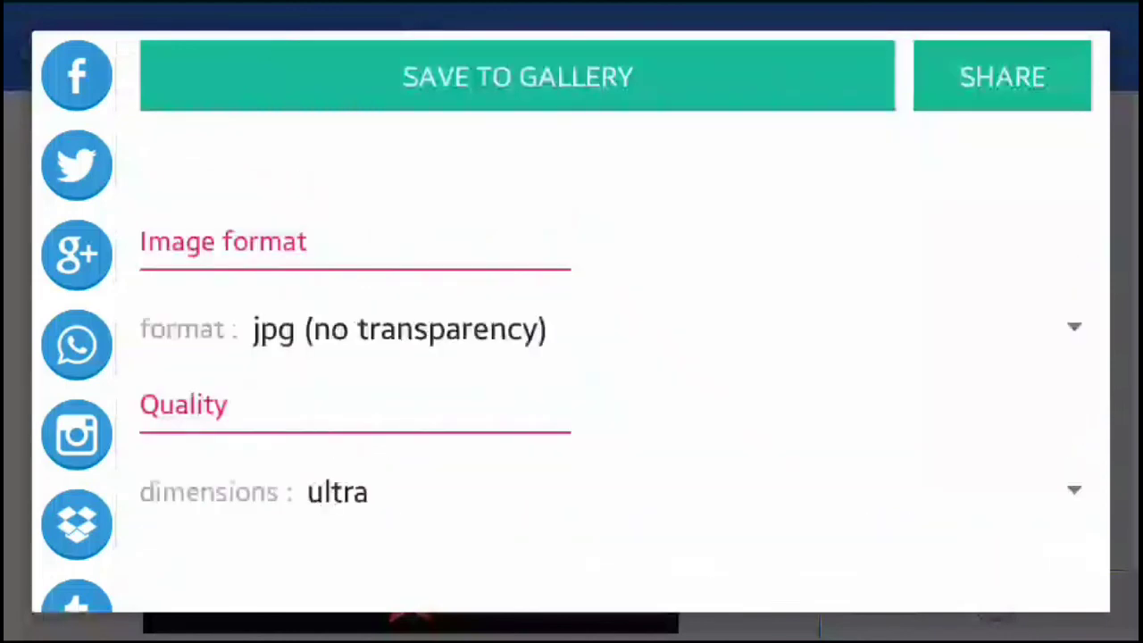
click(517, 76)
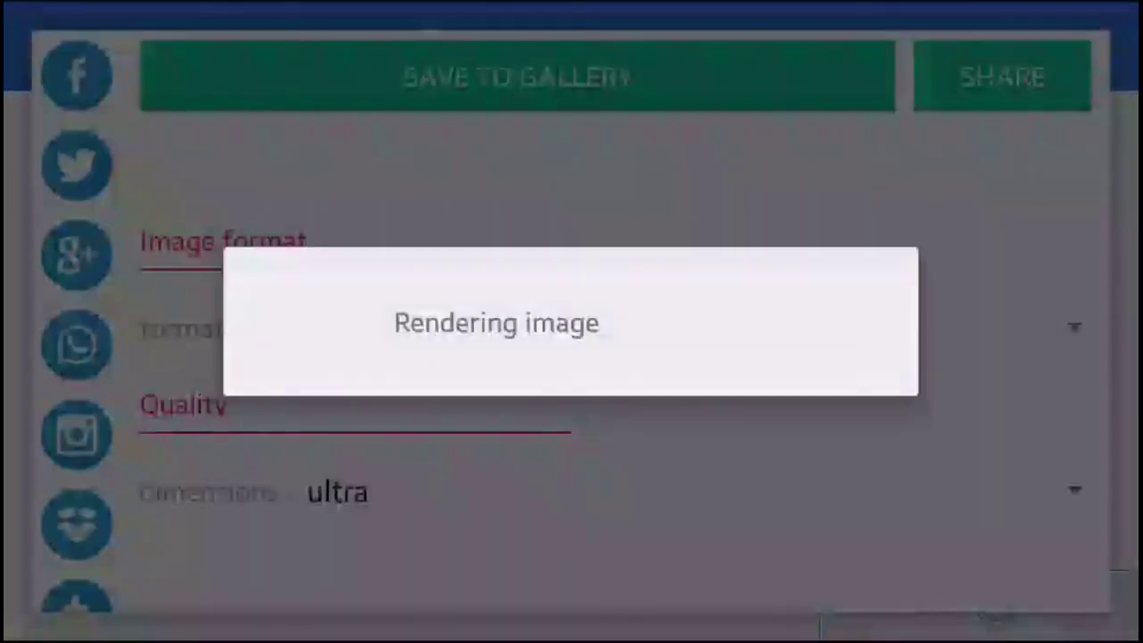